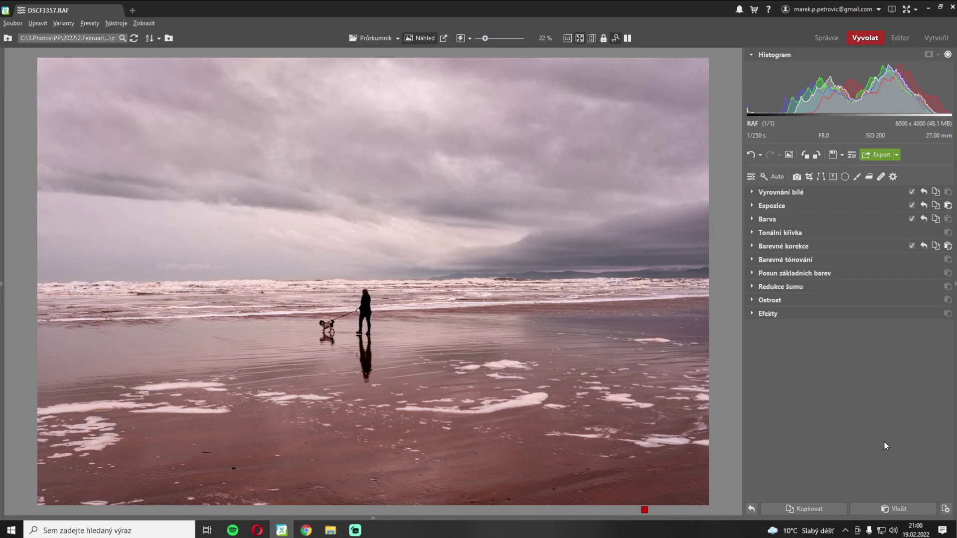
Examine the white balance and exposure adjustments already applied to the photo
click(797, 193)
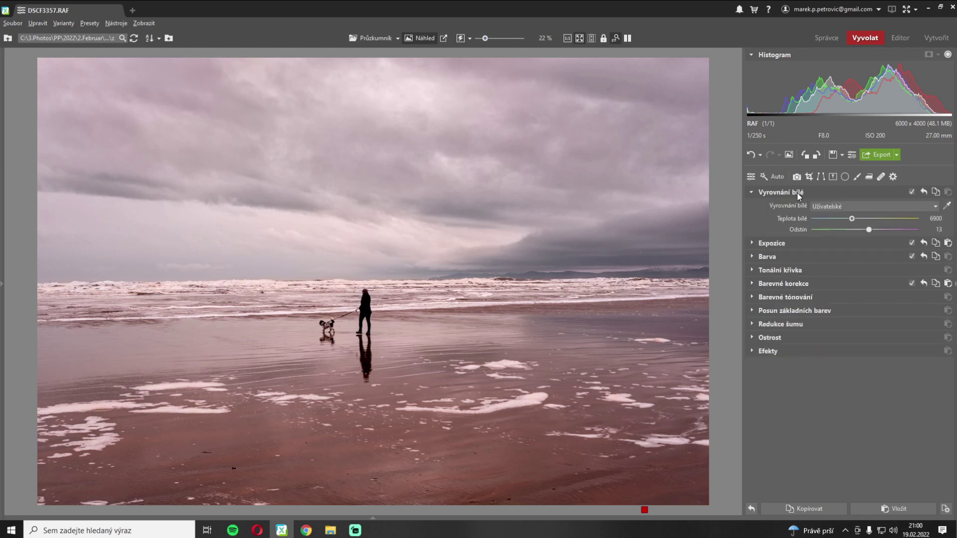
click(797, 193)
click(786, 205)
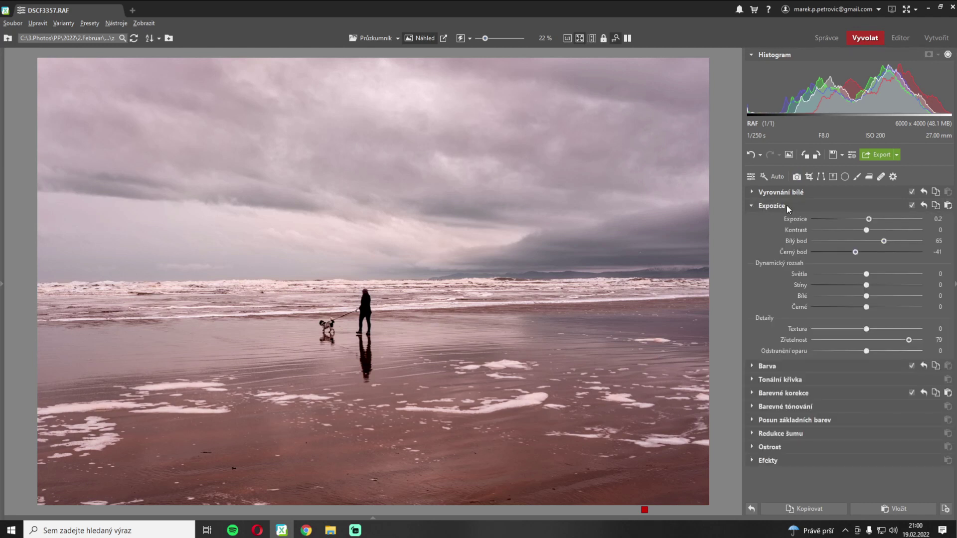
click(784, 205)
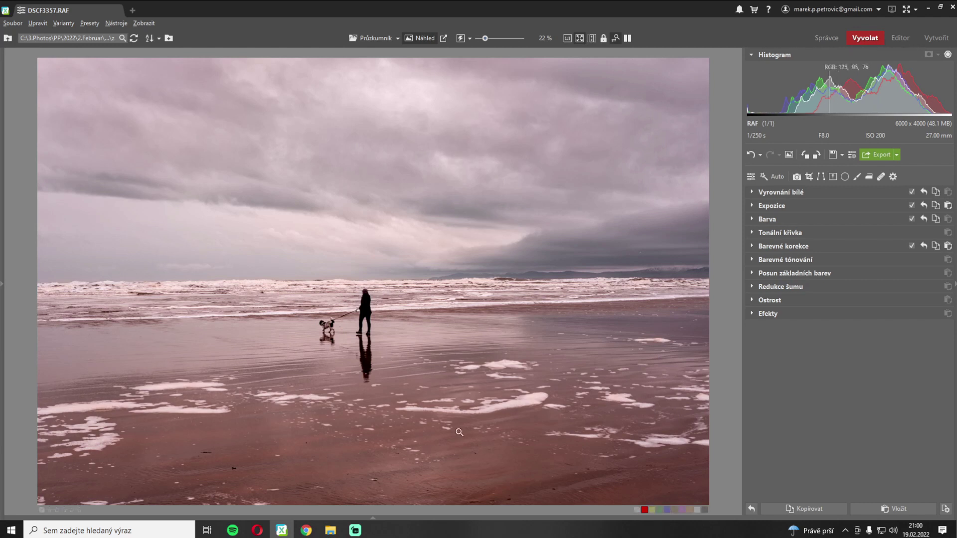
Straighten the photo by aligning a guide line with the sea horizon, and close the line alignment tool
click(820, 177)
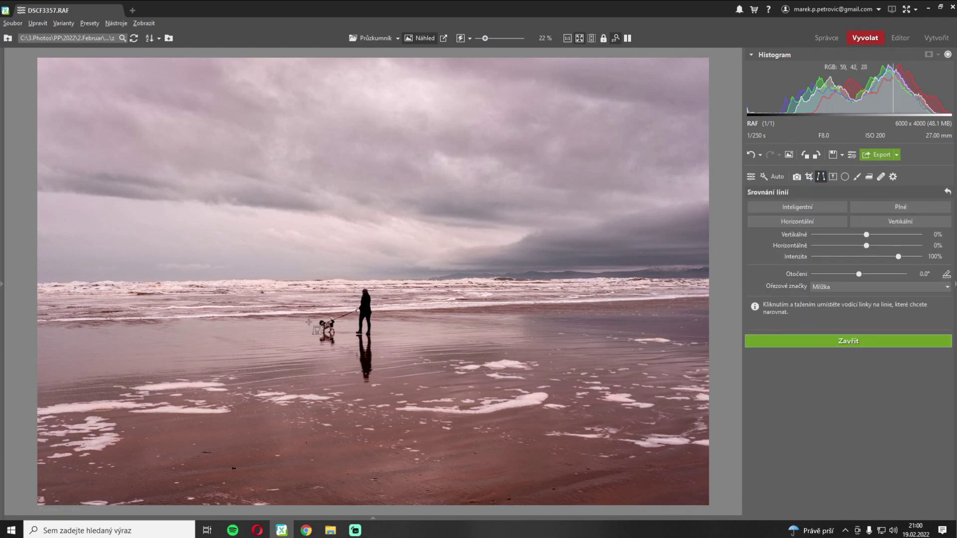
drag(70, 283, 636, 277)
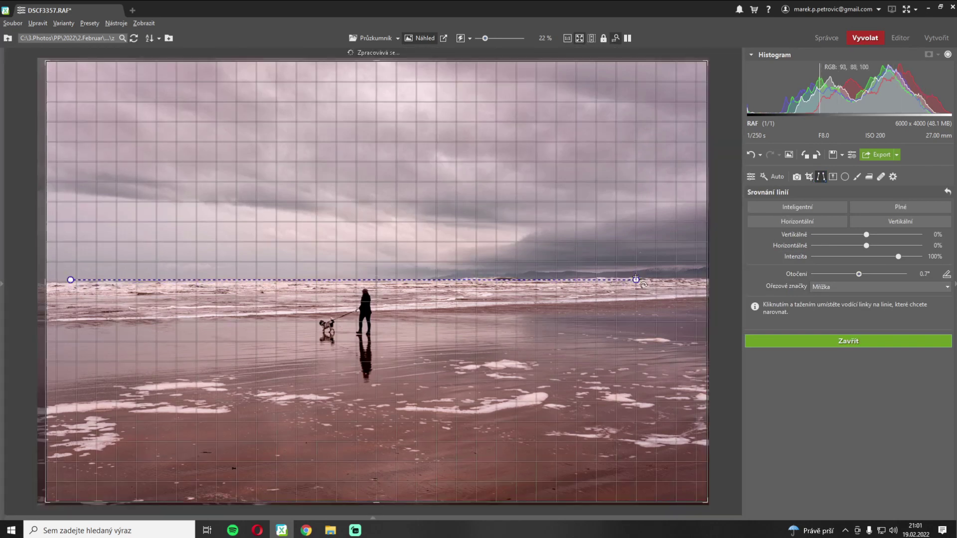
click(830, 343)
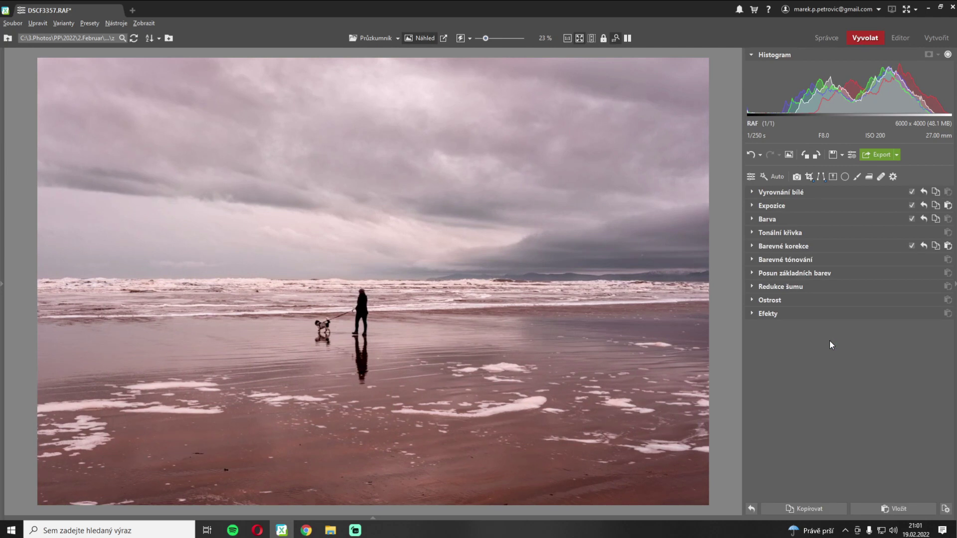
In the Editor module, outline the person, leash, dog and their reflections with a closed Magnetic Lasso selection
click(899, 38)
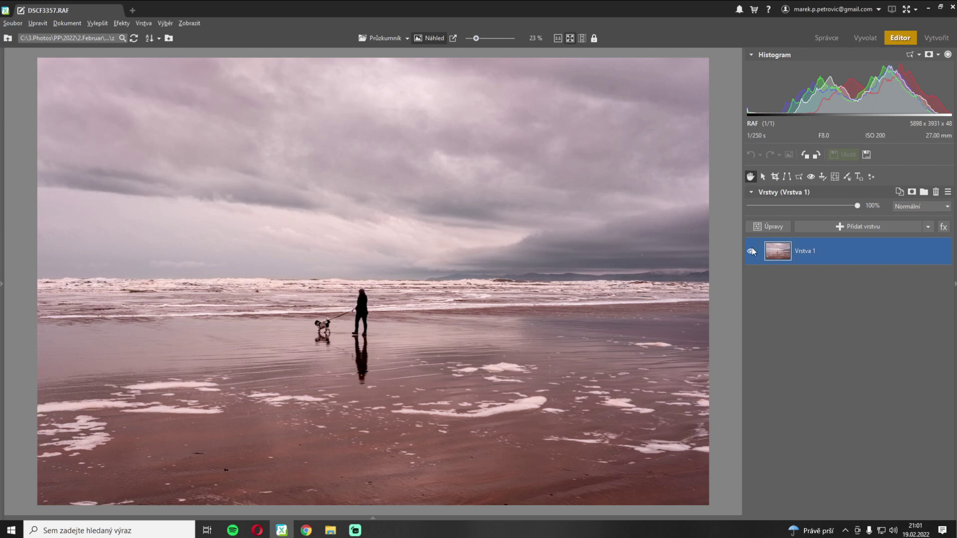
click(798, 177)
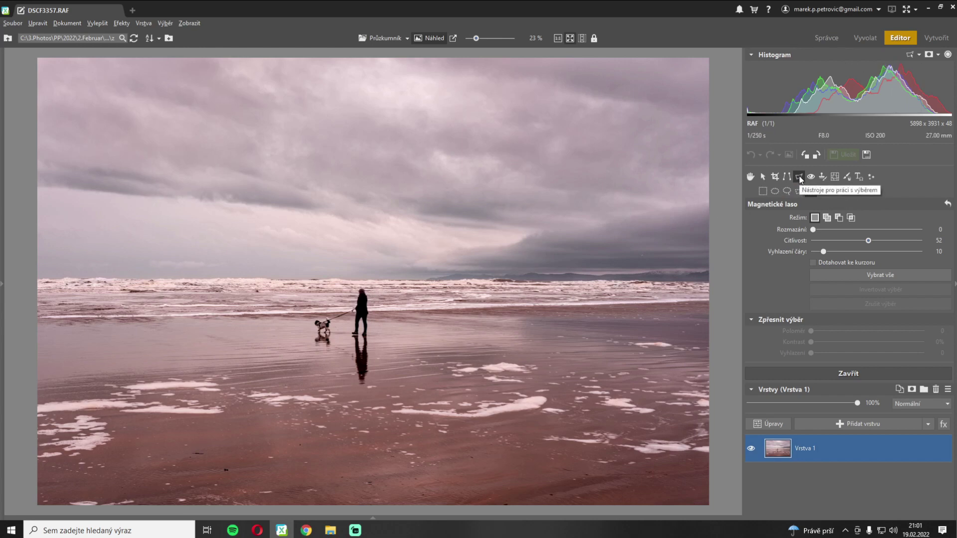
scroll(412, 277, up, 5)
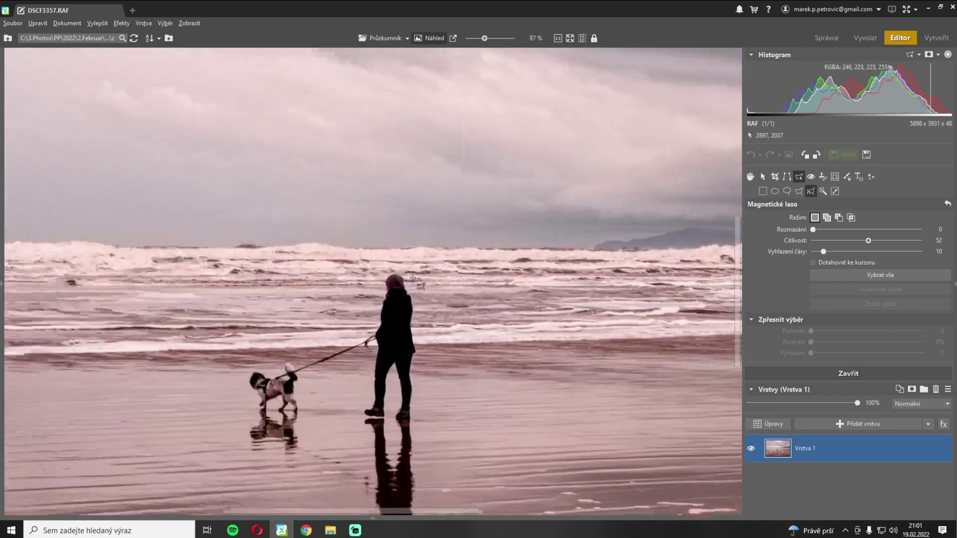
scroll(412, 278, down, 3)
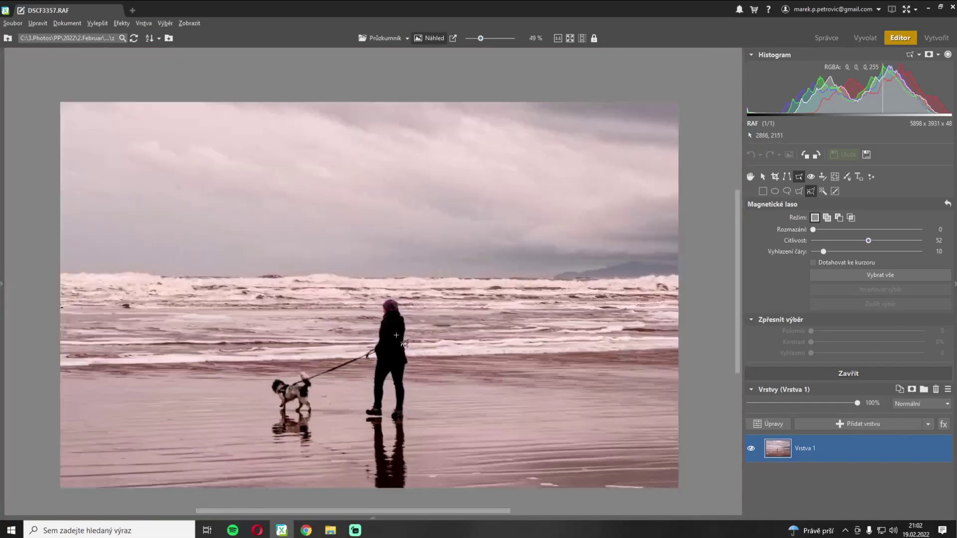
scroll(396, 335, up, 2)
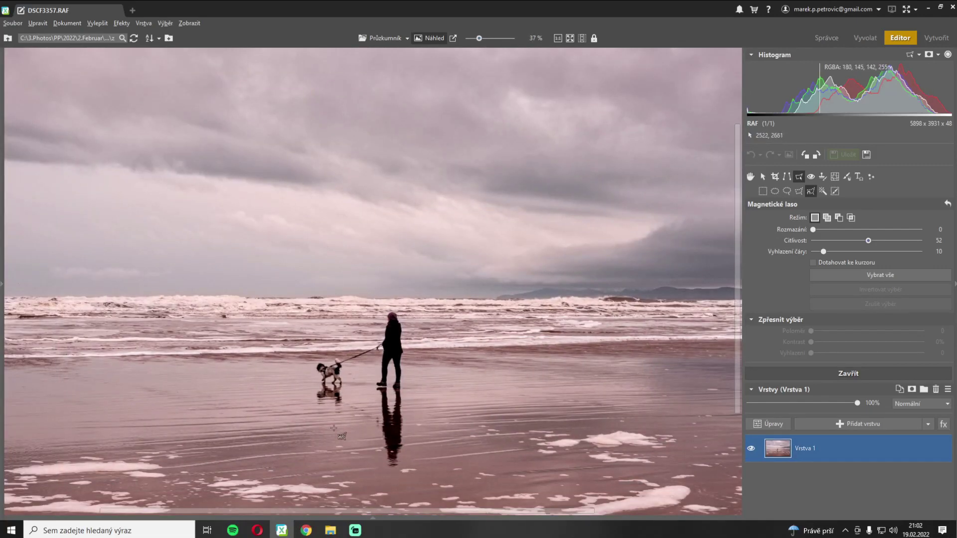
scroll(422, 343, up, 4)
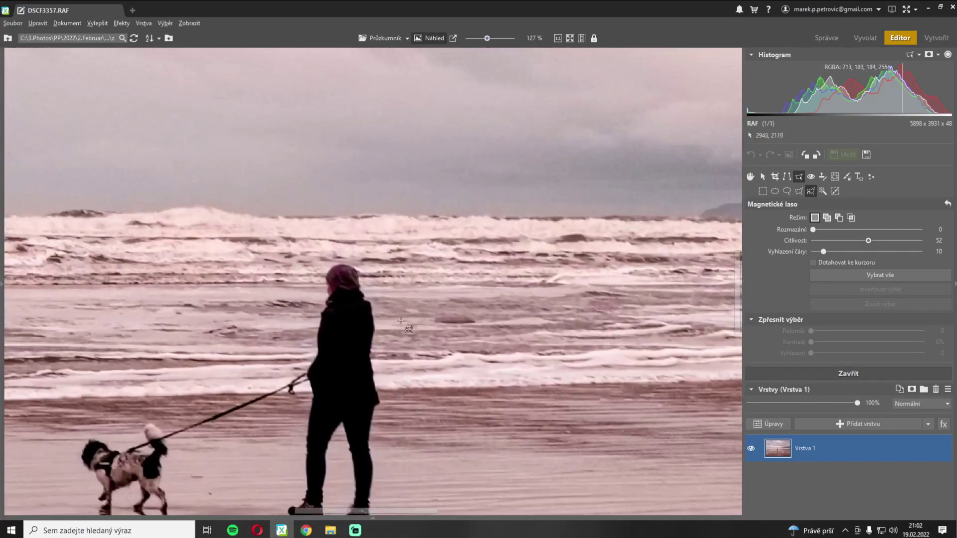
scroll(342, 264, up, 3)
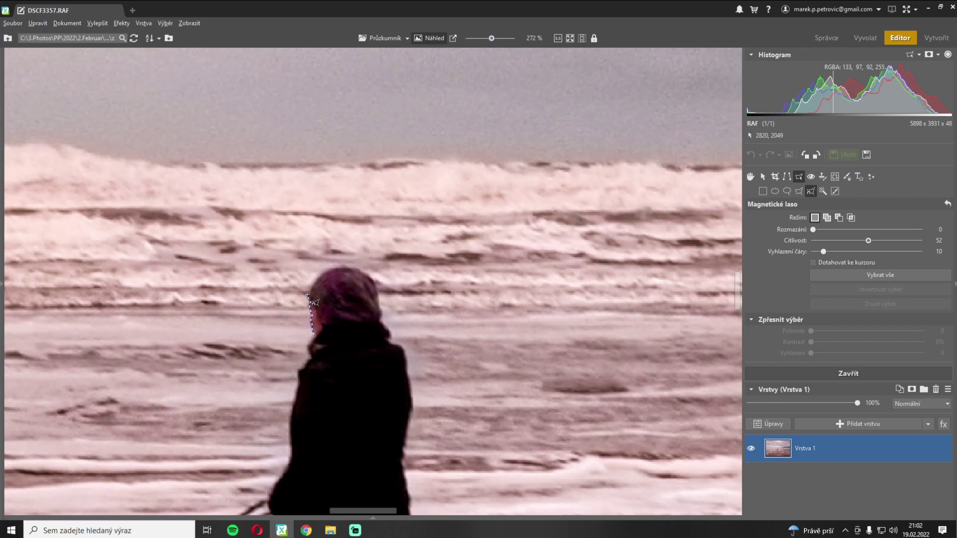
drag(357, 253, 324, 294)
scroll(323, 294, down, 10)
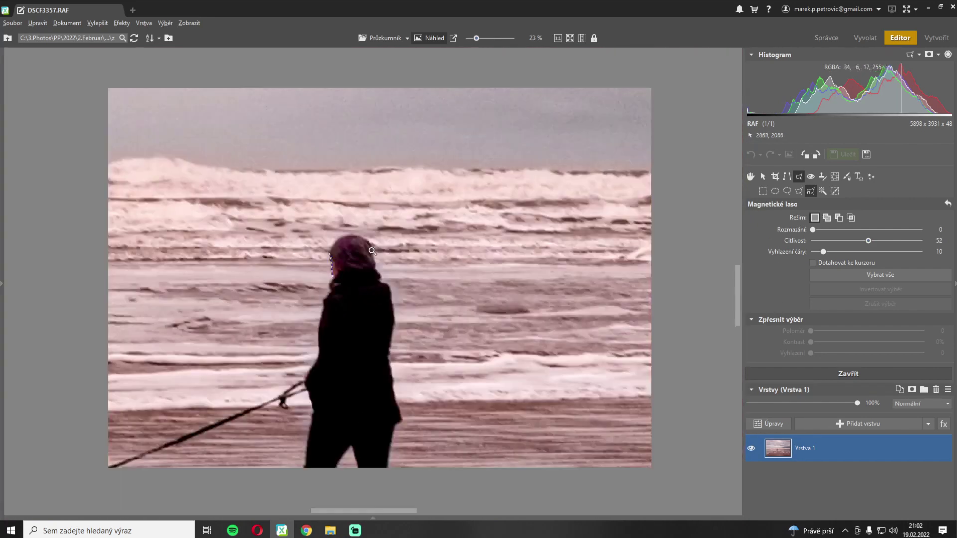
scroll(366, 308, up, 10)
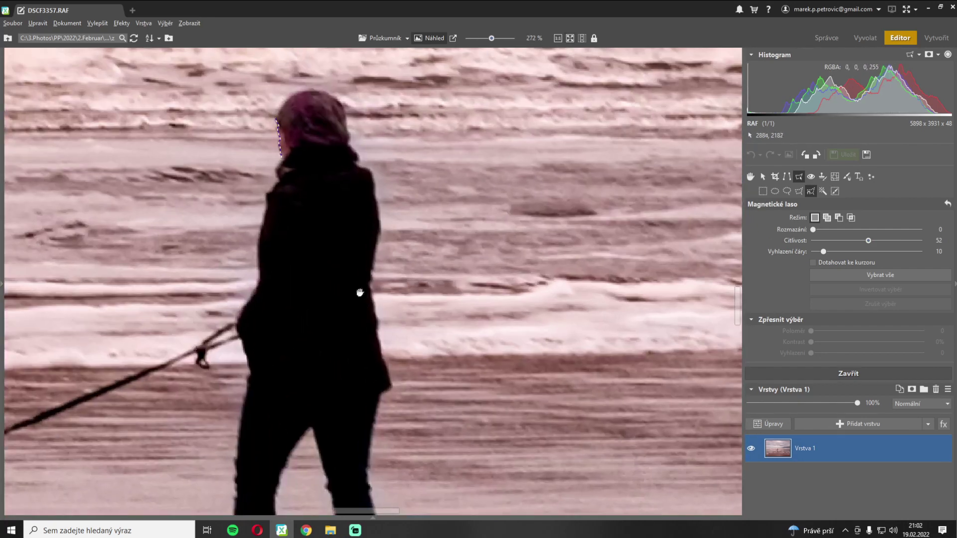
scroll(344, 215, down, 10)
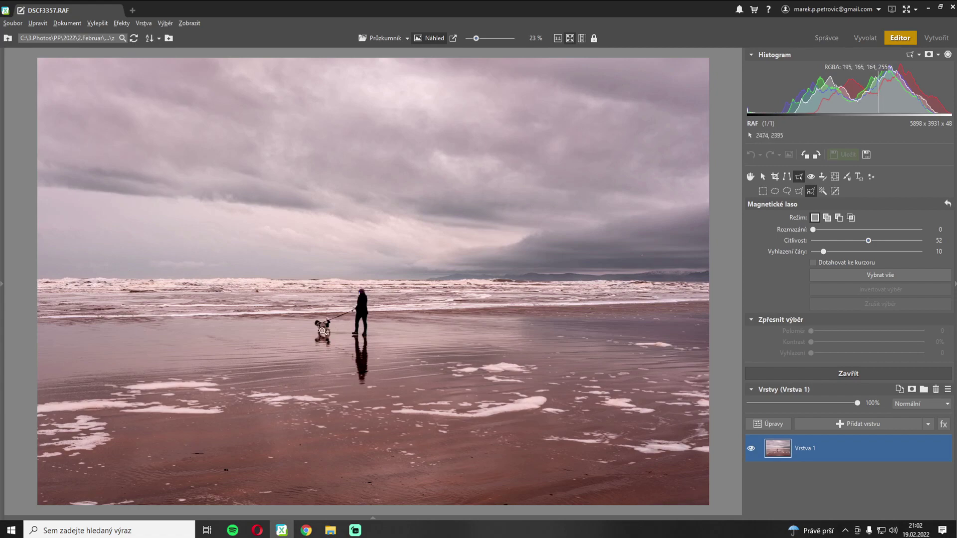
scroll(356, 301, up, 10)
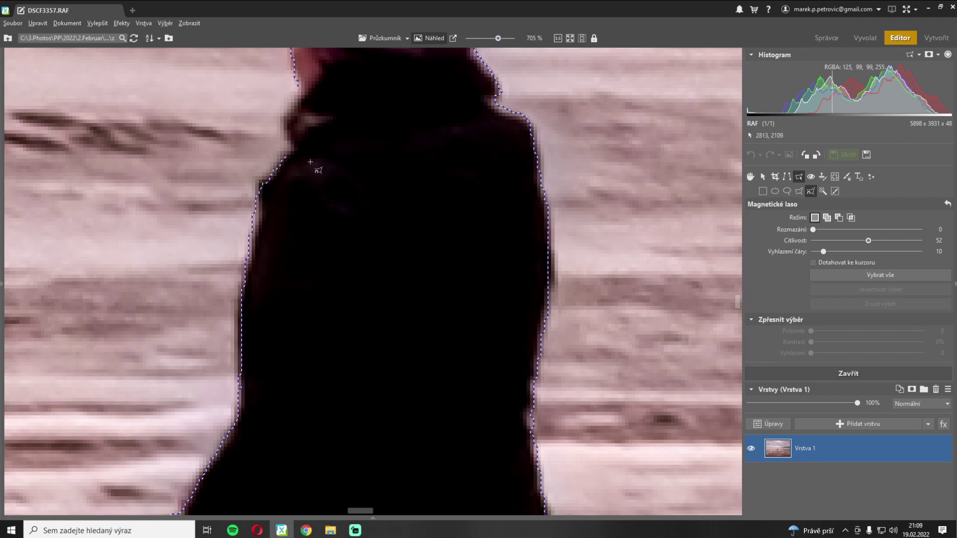
mouse_move(310, 162)
mouse_down()
mouse_move(287, 284)
mouse_move(245, 381)
mouse_up()
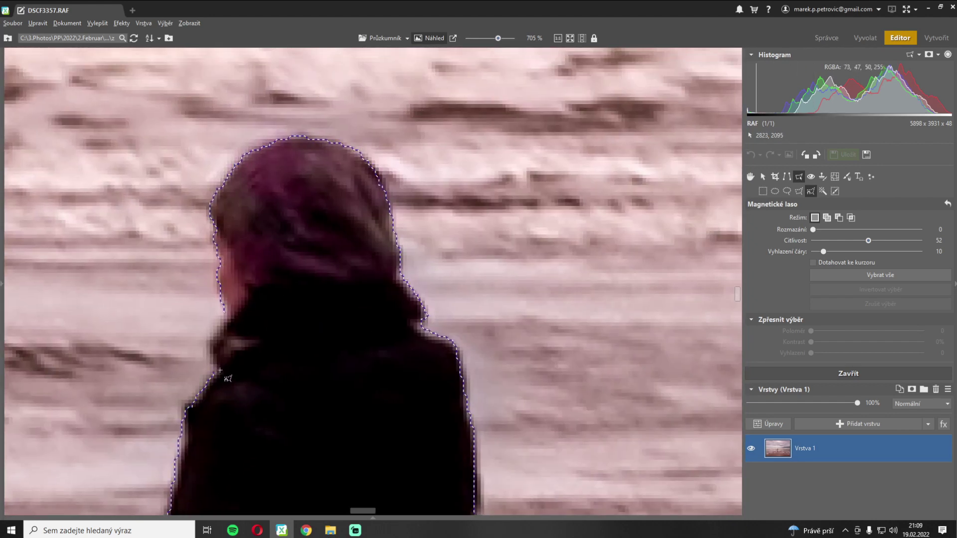
click(225, 314)
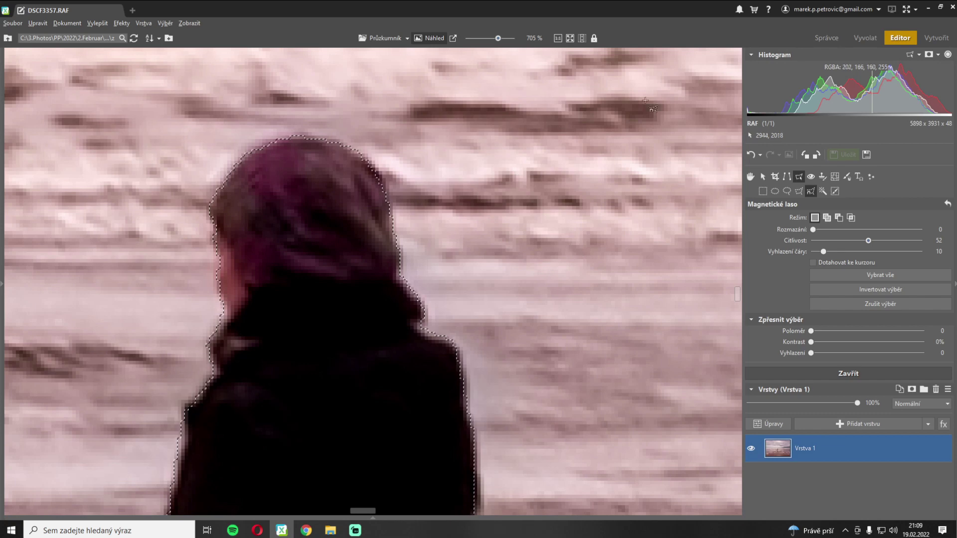
Delete the background around the selected person, dog and reflections, leaving it transparent
click(570, 38)
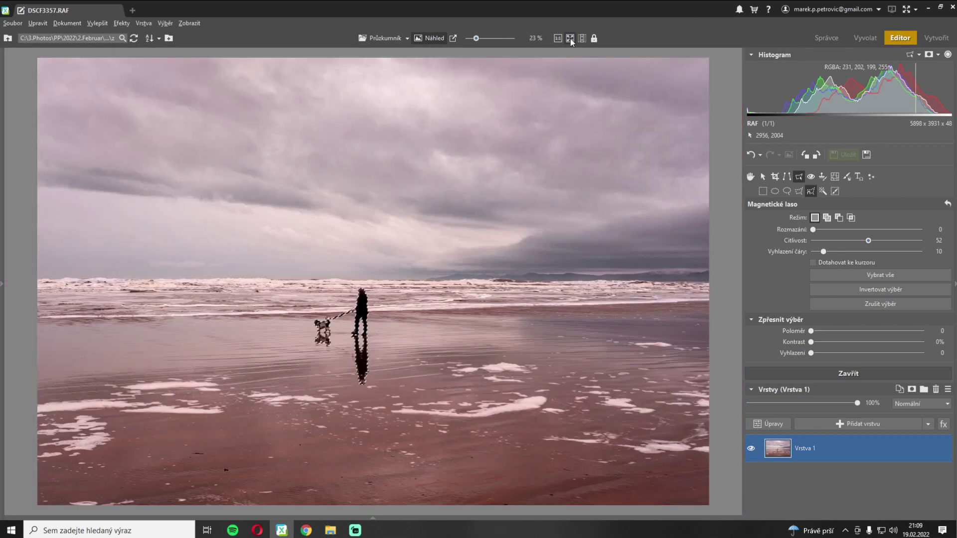
scroll(354, 336, up, 5)
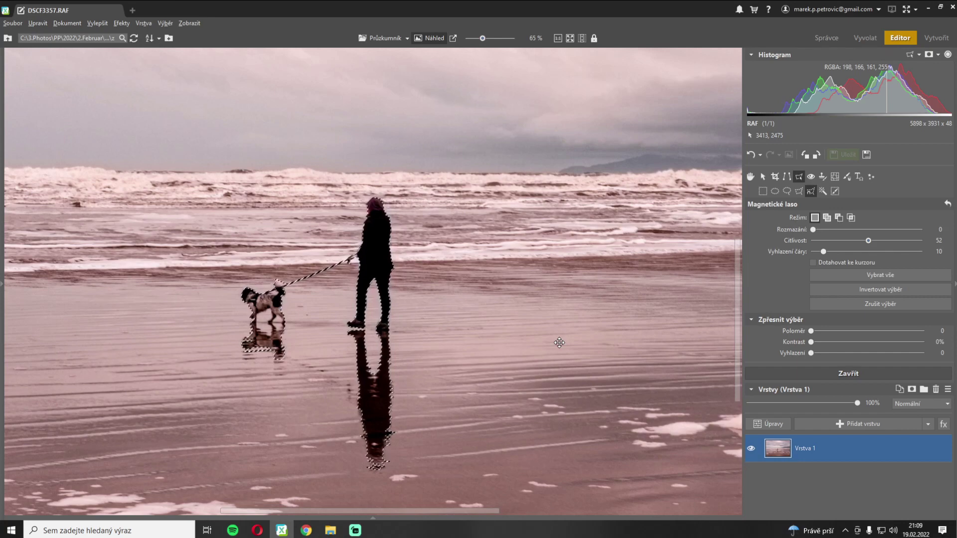
key(Delete)
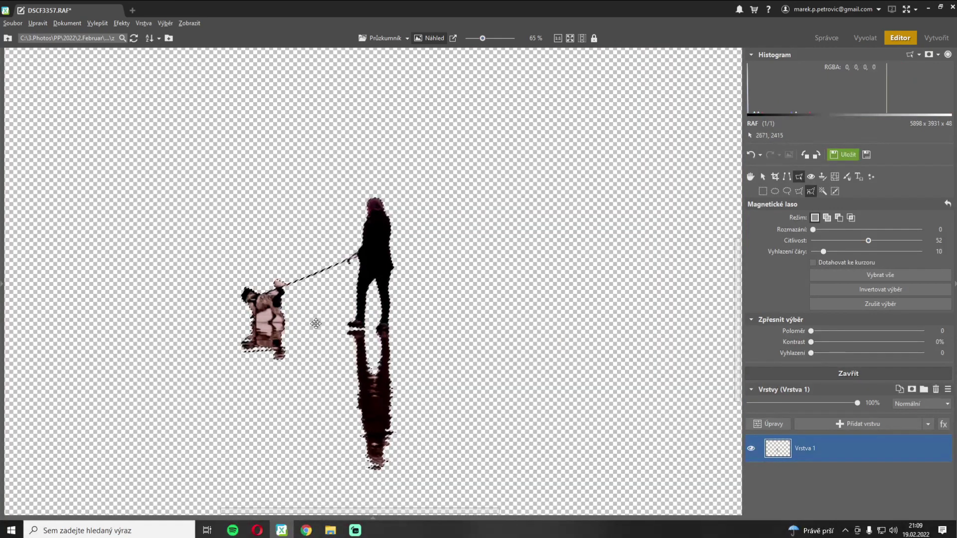
Remove the background left between the dog's legs and clear the selection
scroll(261, 318, up, 5)
scroll(261, 318, up, 1)
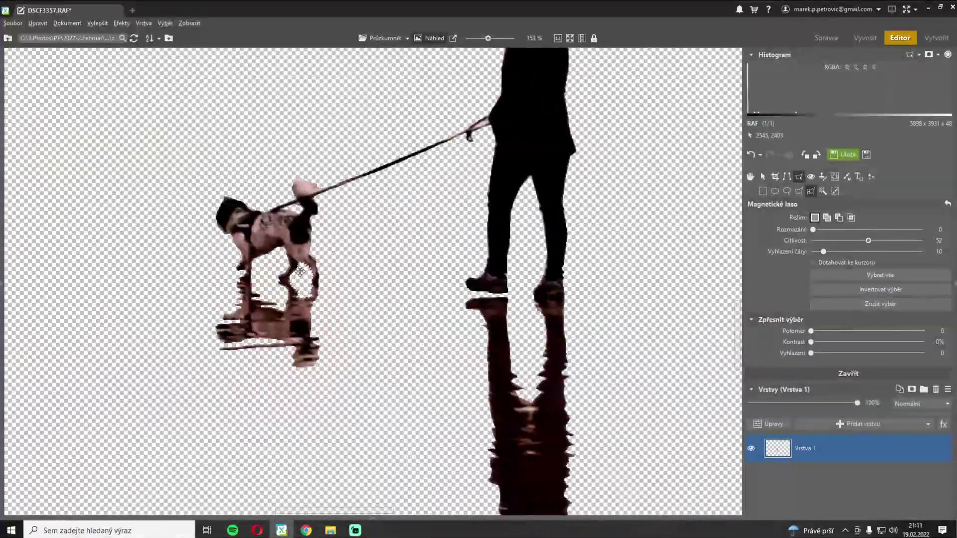
scroll(300, 270, up, 2)
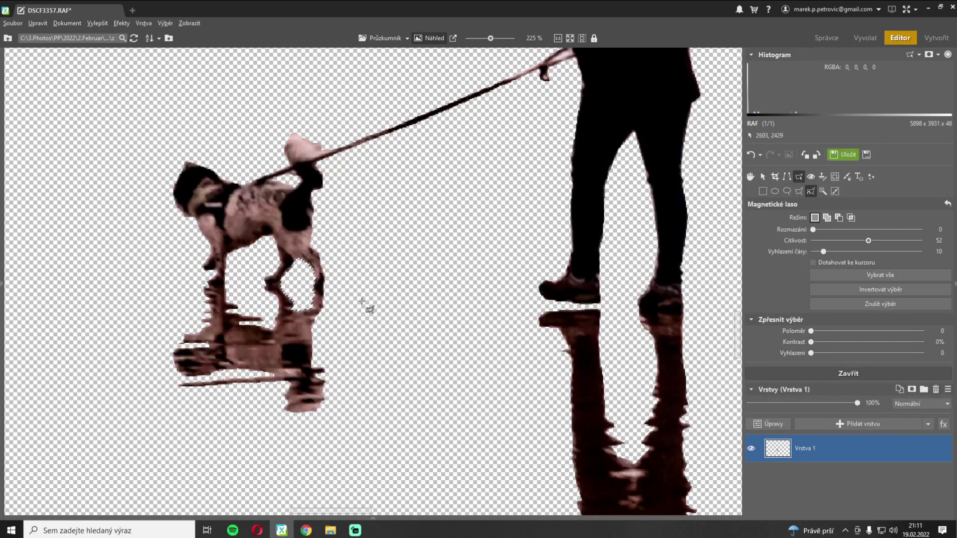
scroll(279, 262, up, 3)
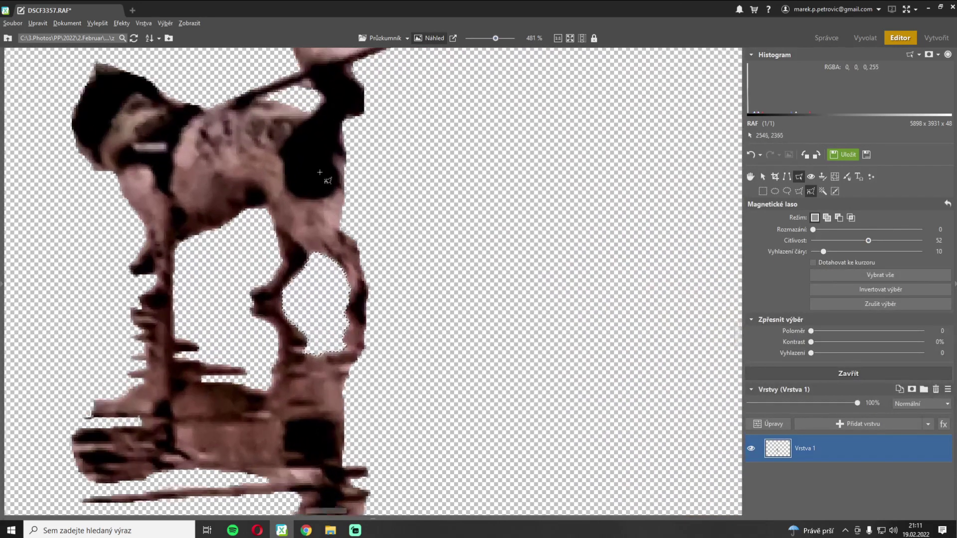
scroll(319, 172, down, 2)
key(ctrl+d)
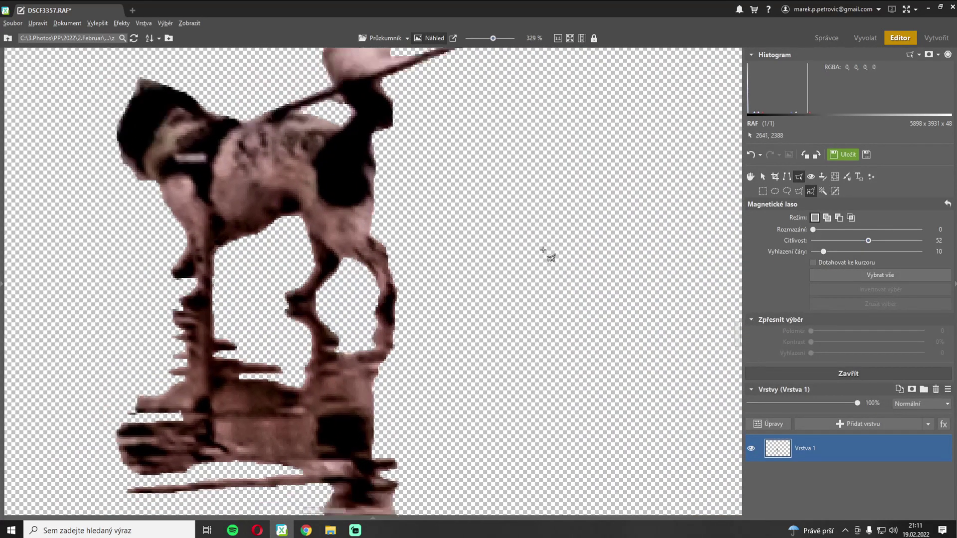
Outline the light gap inside the leash loop beside the person's hand with the Magnetic Lasso and delete it
scroll(551, 257, down, 1)
drag(608, 198, 431, 395)
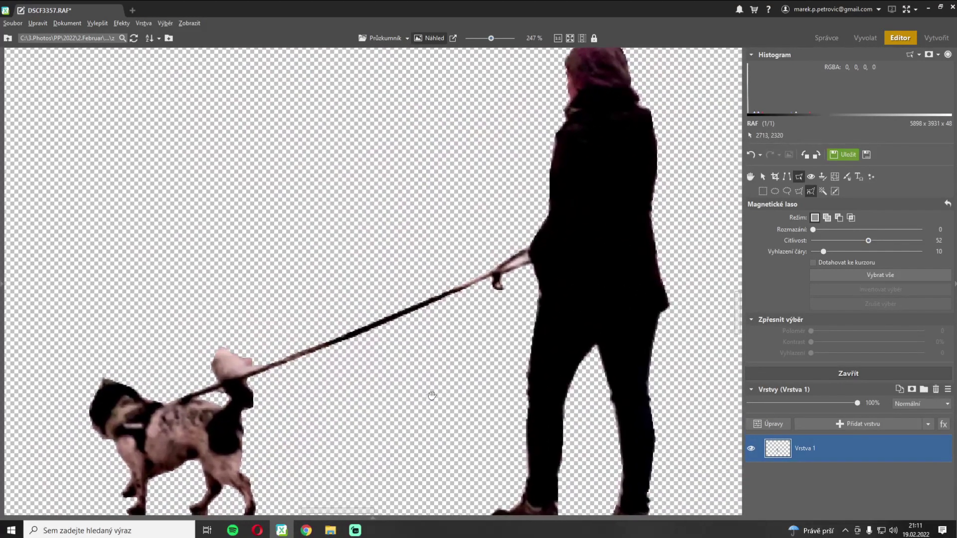
scroll(528, 259, up, 5)
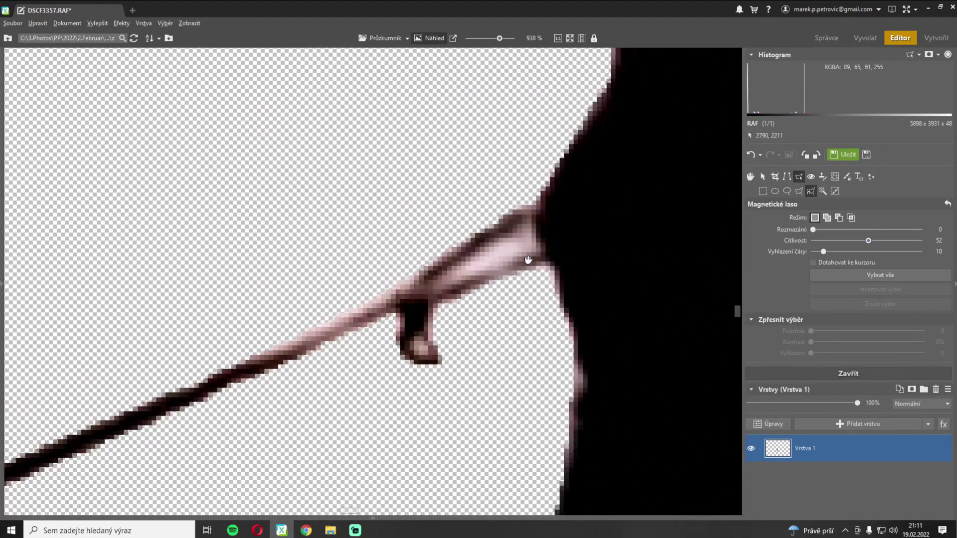
scroll(528, 259, up, 5)
click(519, 242)
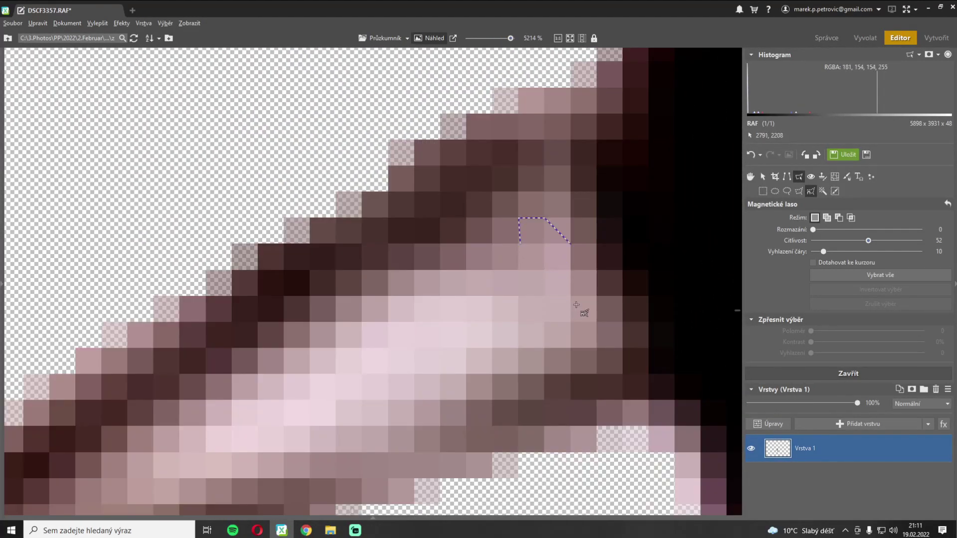
mouse_move(575, 304)
mouse_down()
mouse_move(579, 327)
mouse_move(231, 466)
mouse_move(234, 473)
mouse_move(279, 379)
mouse_move(220, 421)
mouse_move(313, 347)
mouse_move(224, 414)
mouse_move(355, 332)
mouse_move(435, 267)
mouse_move(523, 254)
mouse_move(520, 243)
mouse_up()
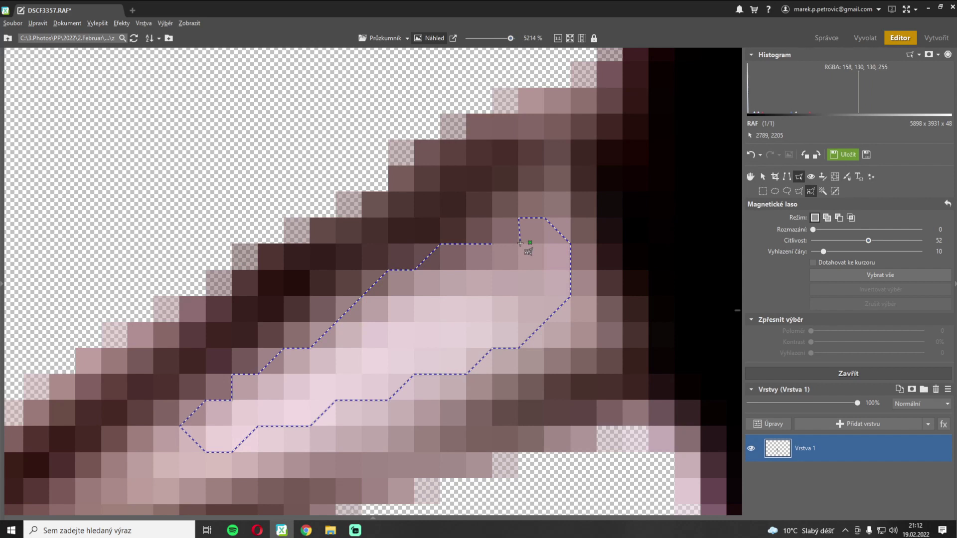
mouse_move(520, 243)
mouse_down()
mouse_move(390, 274)
mouse_move(382, 262)
mouse_move(411, 285)
mouse_move(399, 322)
mouse_move(399, 279)
mouse_move(385, 327)
mouse_move(415, 302)
mouse_move(293, 361)
mouse_move(227, 400)
mouse_move(208, 426)
mouse_move(168, 428)
mouse_move(344, 303)
mouse_move(429, 259)
mouse_move(521, 244)
mouse_up()
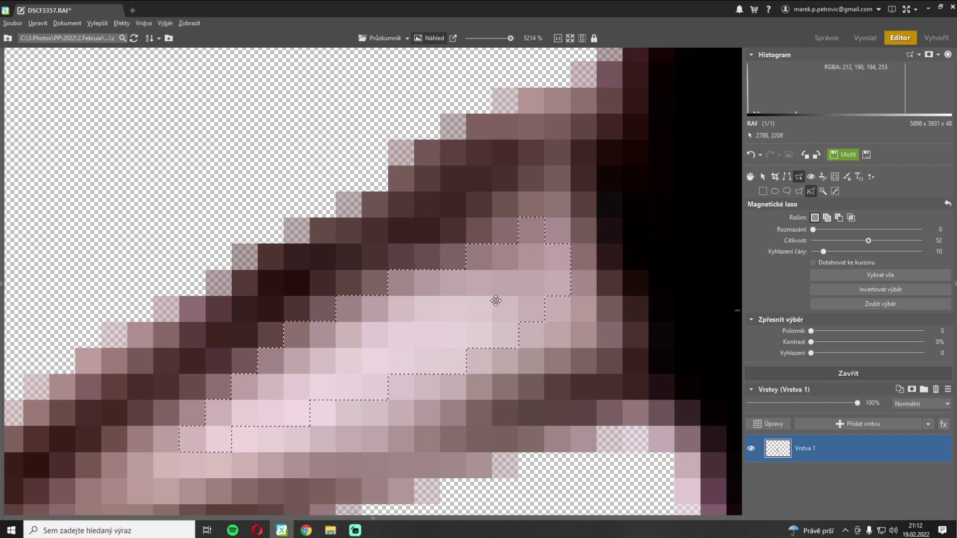
key(Delete)
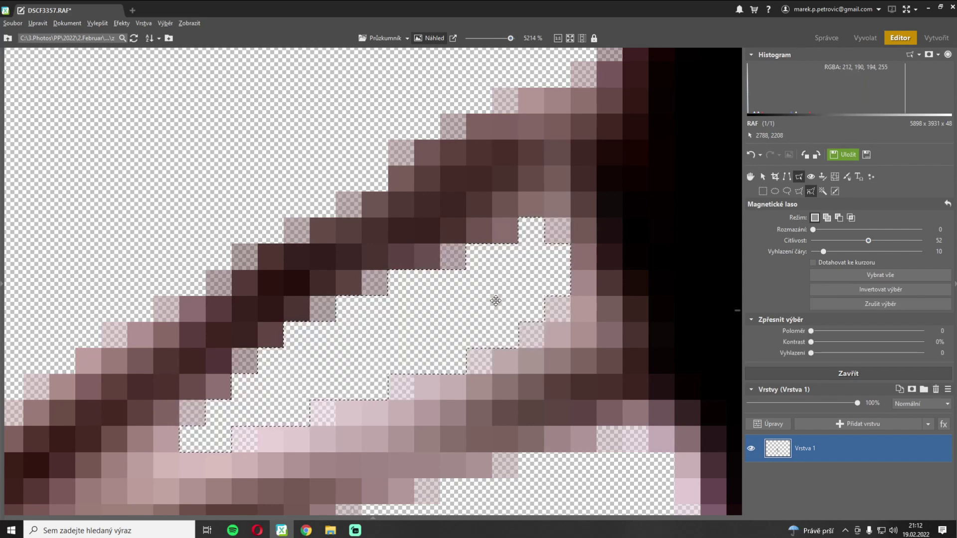
Save the cutout as a new PNG file named DSCF3357kij
click(570, 38)
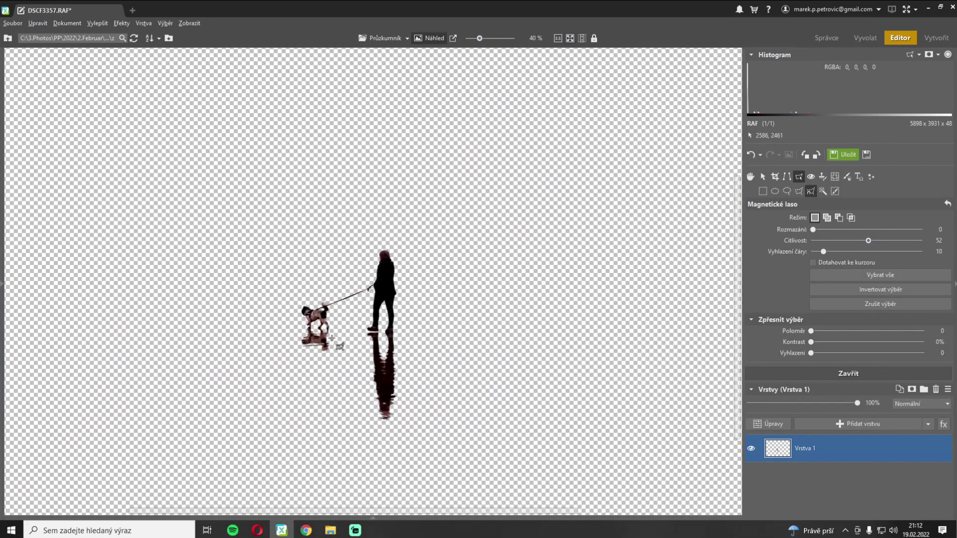
scroll(335, 343, up, 5)
scroll(332, 339, down, 1)
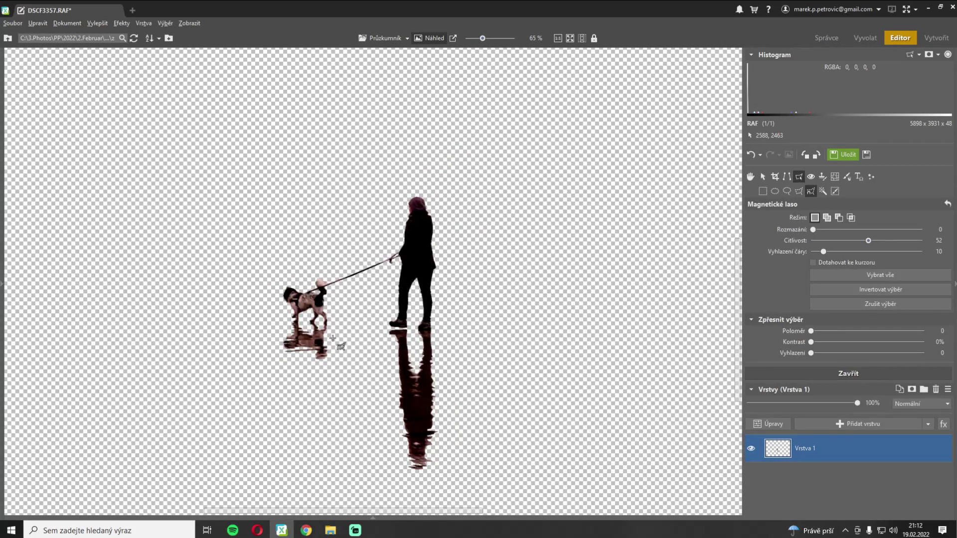
click(866, 155)
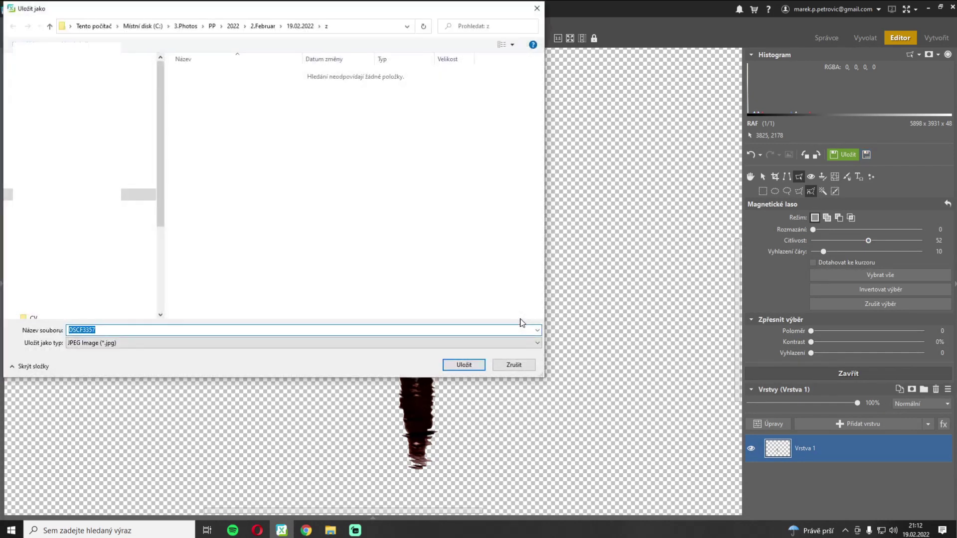
click(111, 344)
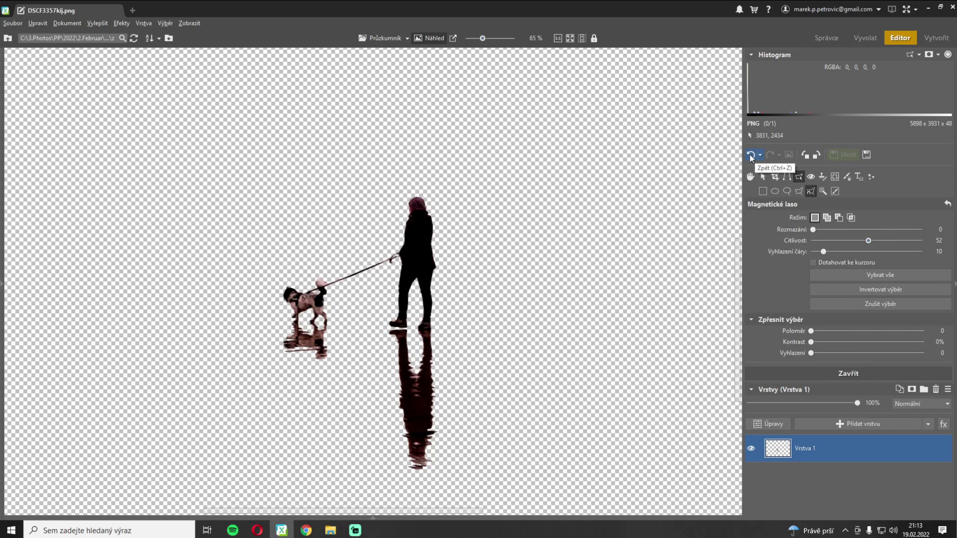
Undo all the cutout edits back to the original beach photo with its full background
click(750, 154)
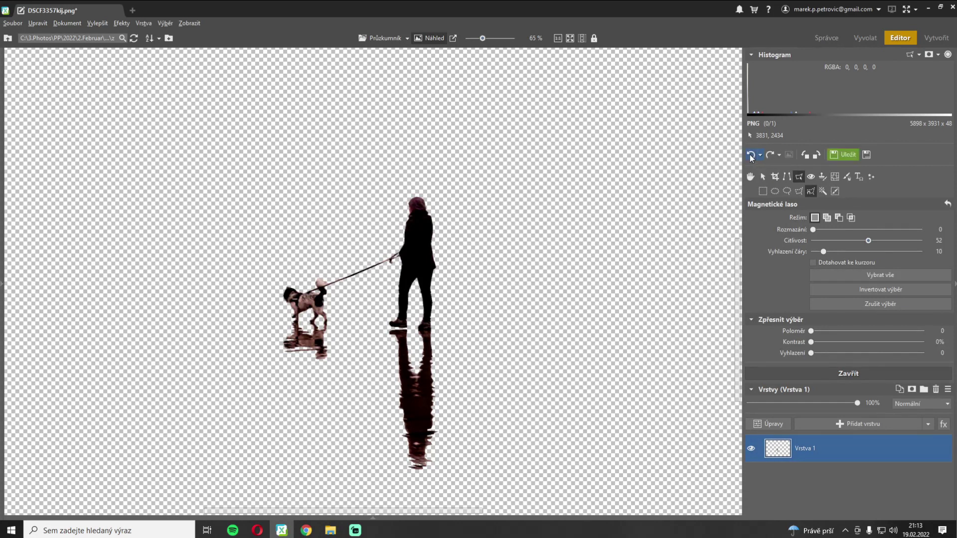
click(749, 155)
click(749, 154)
click(749, 155)
click(749, 155)
click(749, 154)
click(749, 155)
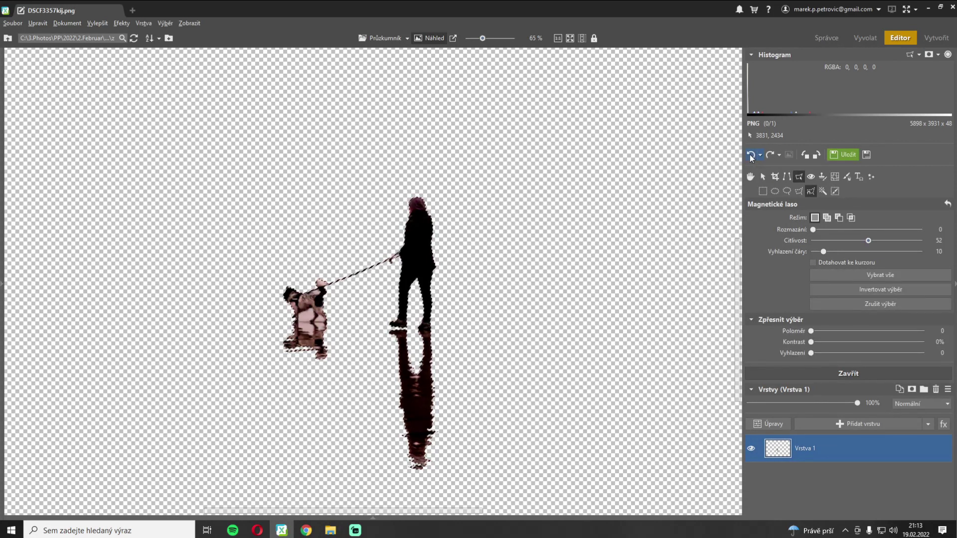
click(749, 154)
click(750, 154)
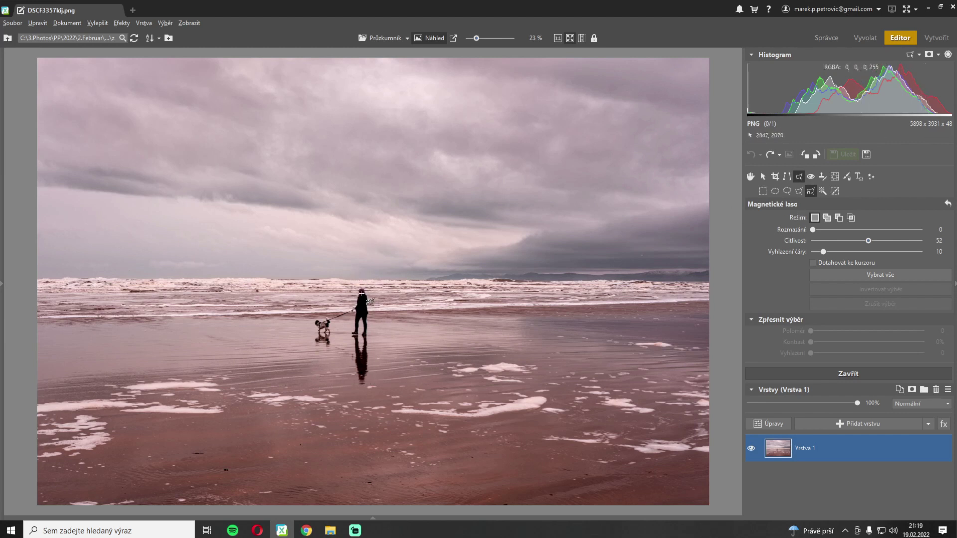
Set up the Clone Stamp with diameter 140 and opacity, density and blur all at 100%
click(822, 177)
scroll(465, 284, up, 3)
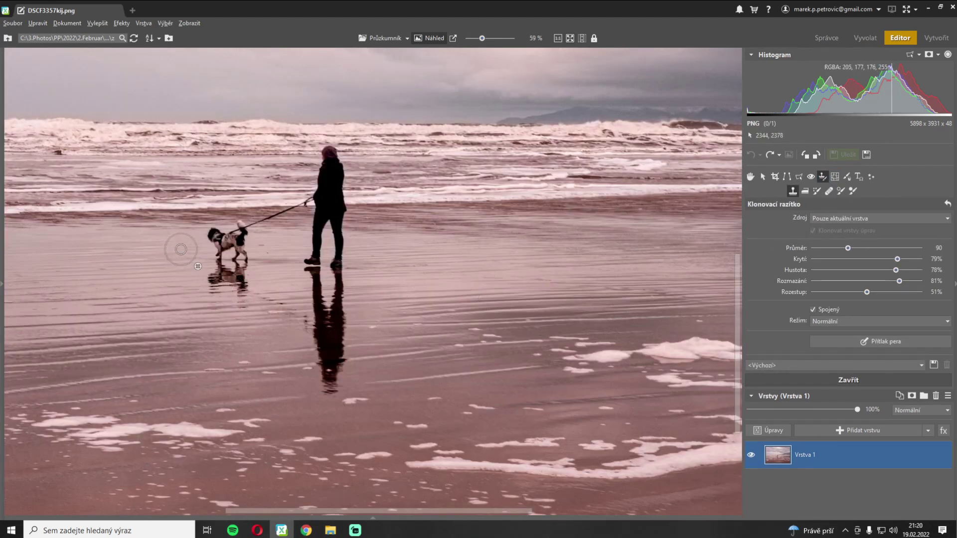
ctrl+click(179, 252)
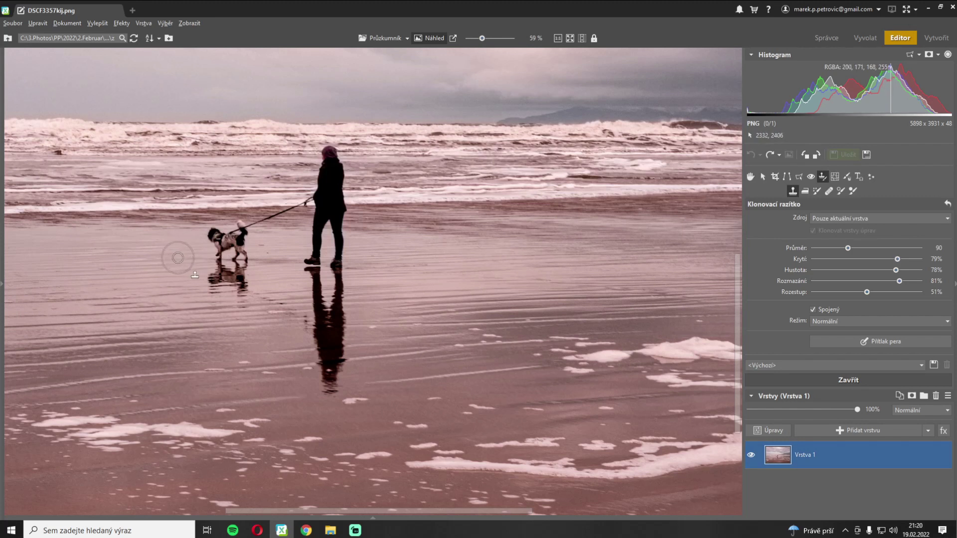
key(bracketright)
key(bracketright)
key(bracketright)
key(bracketright)
key(bracketright)
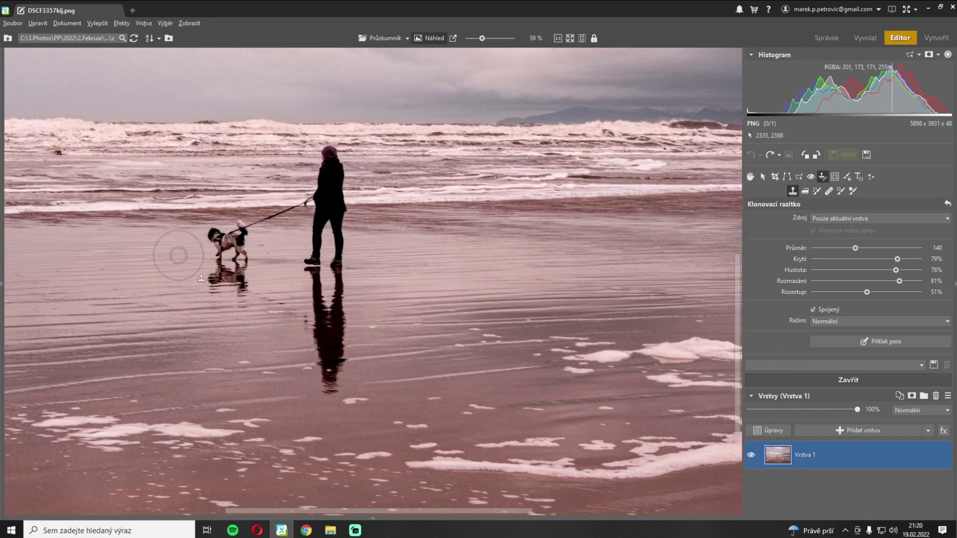
click(901, 259)
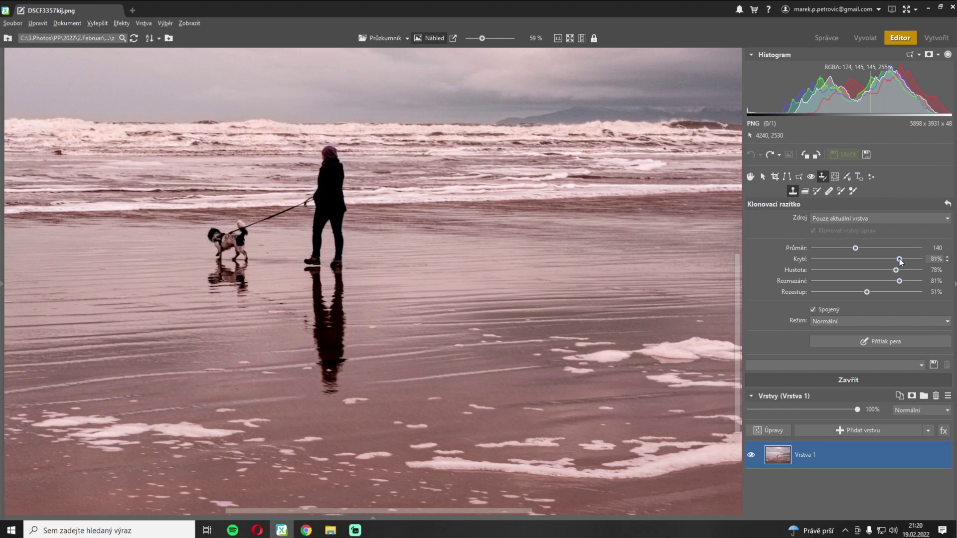
mouse_move(901, 261)
mouse_down()
mouse_move(938, 273)
mouse_move(936, 283)
mouse_up()
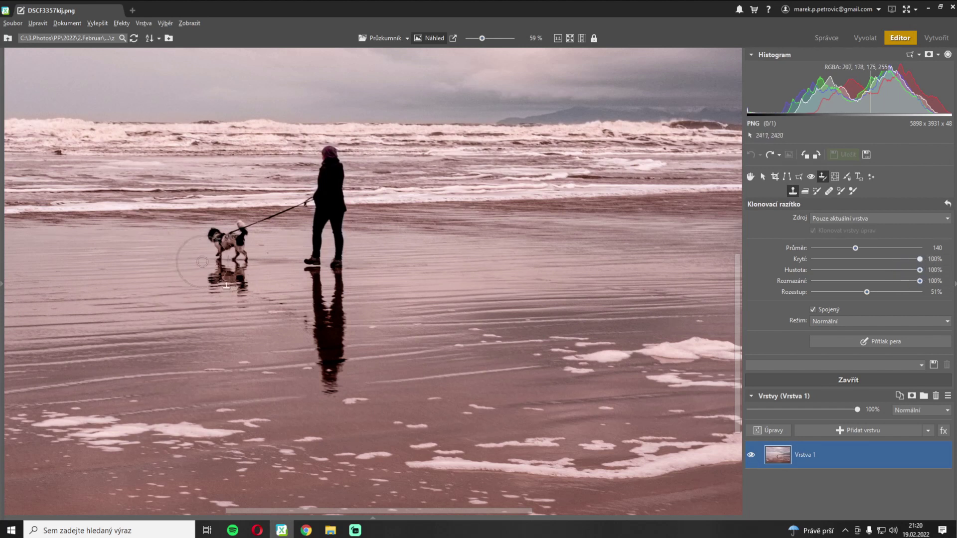
Clone the clean wet sand beside the dog over the dog and its reflection
ctrl+click(162, 256)
click(214, 248)
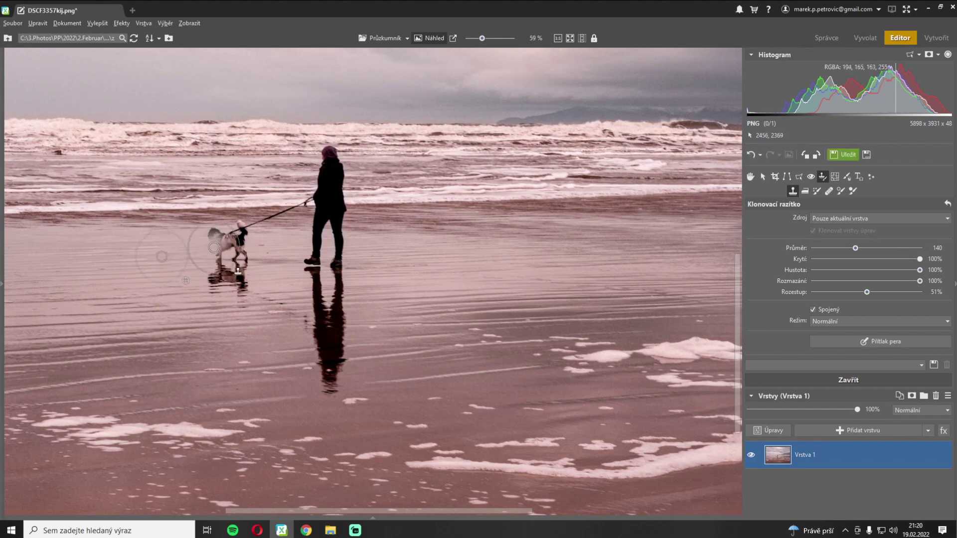
mouse_move(214, 248)
mouse_down()
mouse_move(222, 240)
mouse_move(213, 260)
mouse_move(224, 287)
mouse_move(204, 274)
mouse_move(219, 249)
mouse_move(241, 241)
mouse_move(245, 277)
mouse_move(230, 241)
mouse_move(246, 231)
mouse_up()
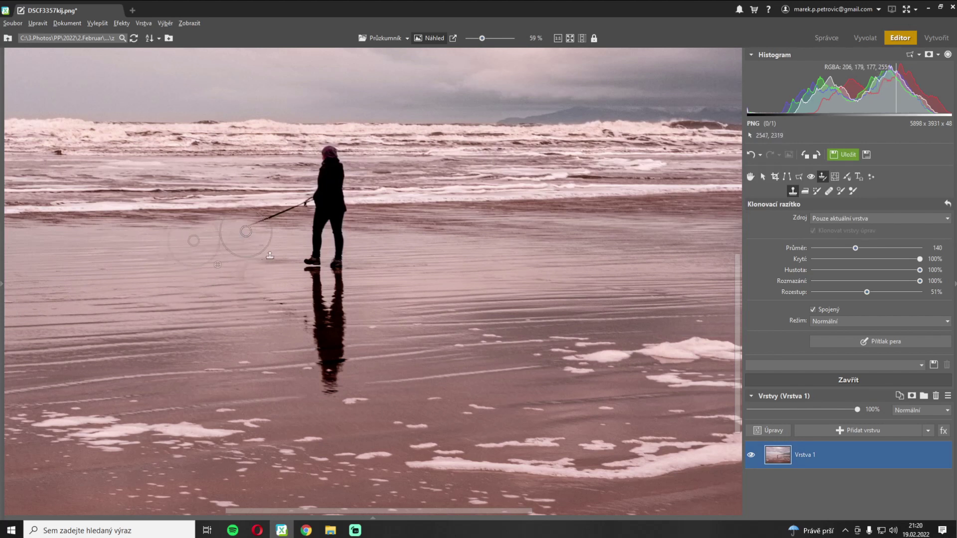
Clone nearby sand and sea over the person, the remaining leash and the person's reflection, blending the retouched area
ctrl+click(395, 267)
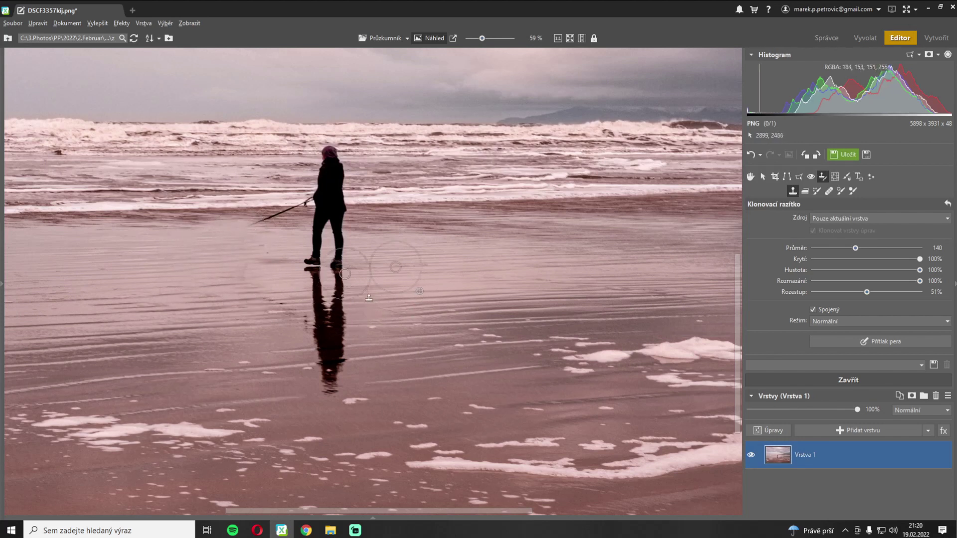
mouse_move(345, 273)
mouse_down()
mouse_move(328, 151)
mouse_move(311, 334)
mouse_move(320, 333)
mouse_move(316, 310)
mouse_move(347, 304)
mouse_move(340, 292)
mouse_move(316, 292)
mouse_move(306, 259)
mouse_up()
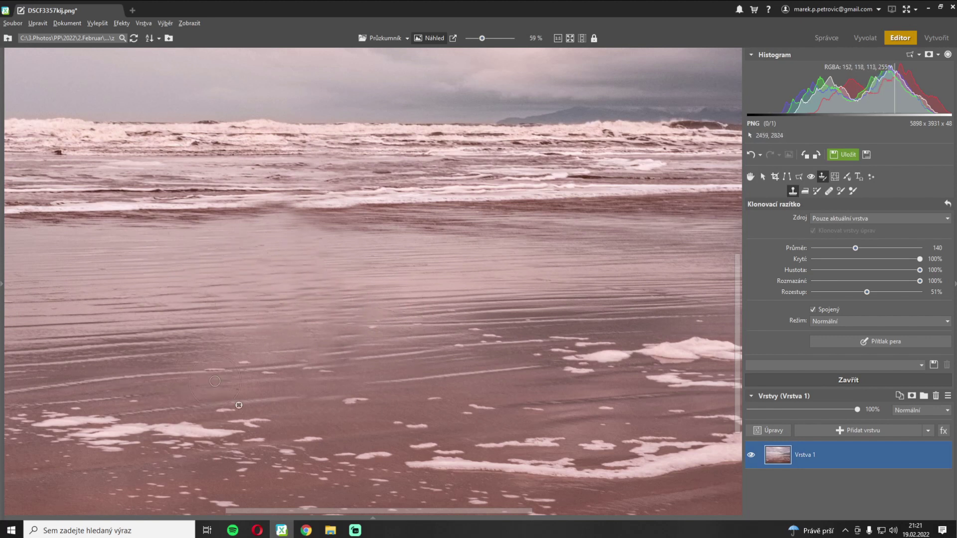
alt+click(427, 339)
mouse_move(334, 352)
mouse_down()
mouse_move(321, 323)
mouse_move(299, 363)
mouse_move(315, 329)
mouse_move(384, 260)
mouse_move(309, 252)
mouse_up()
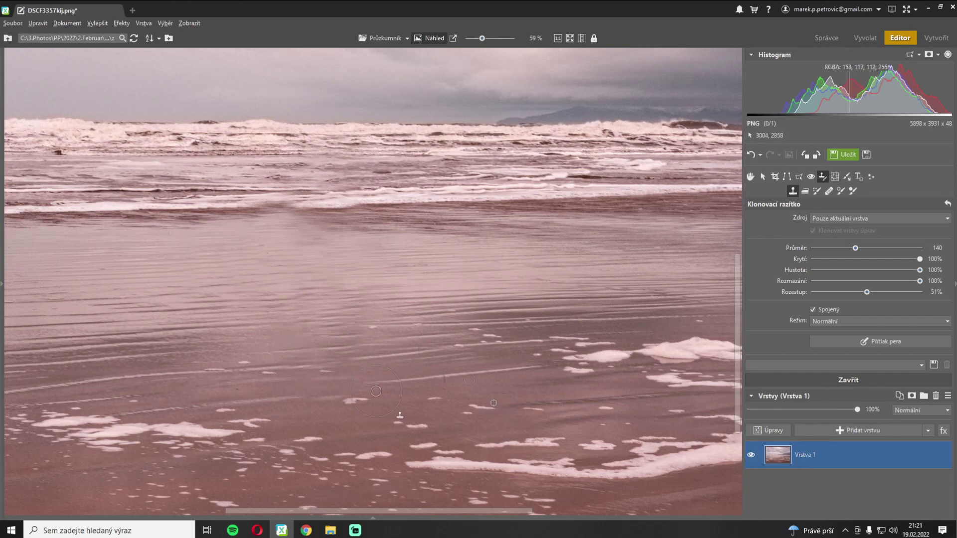
click(570, 38)
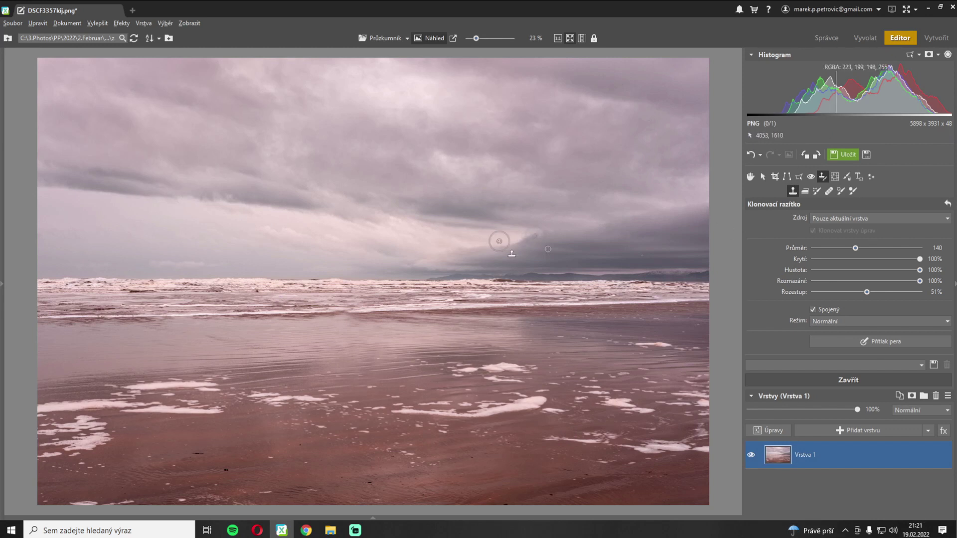
Apply a directional blur to the whole photo with strength 50 and direction 90°
click(98, 25)
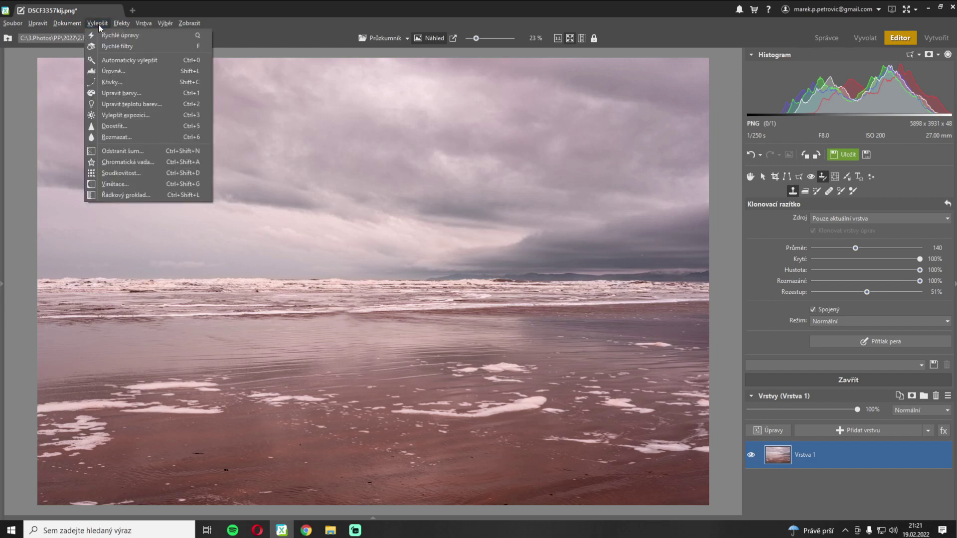
click(115, 138)
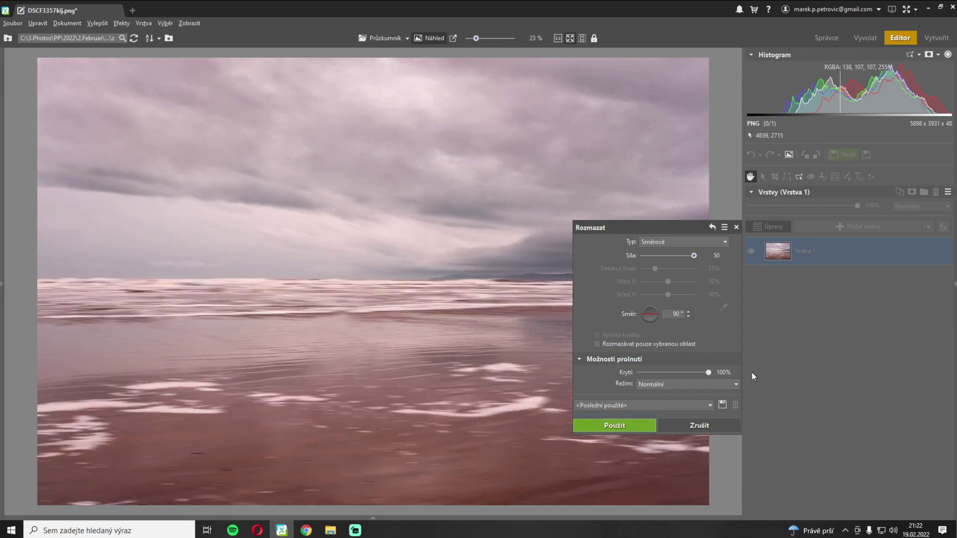
click(659, 243)
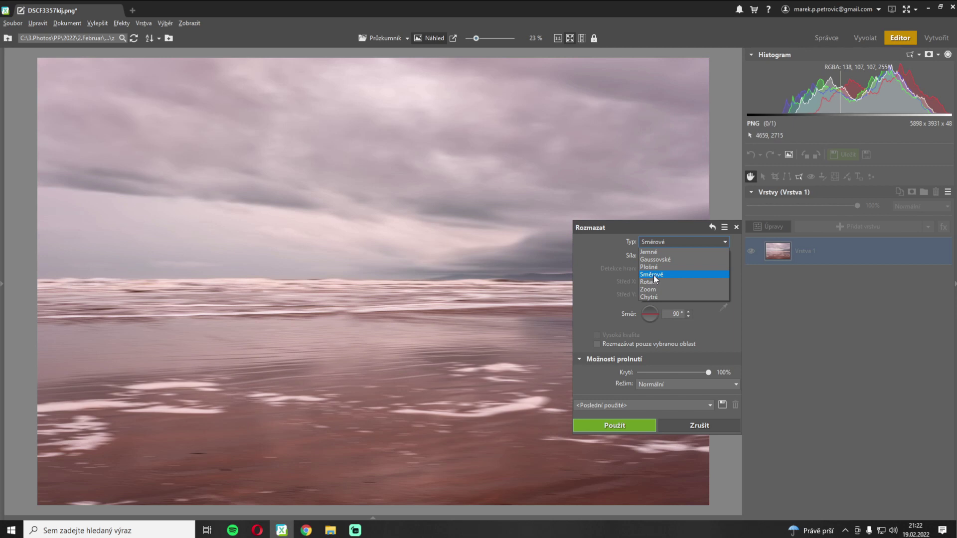
click(653, 275)
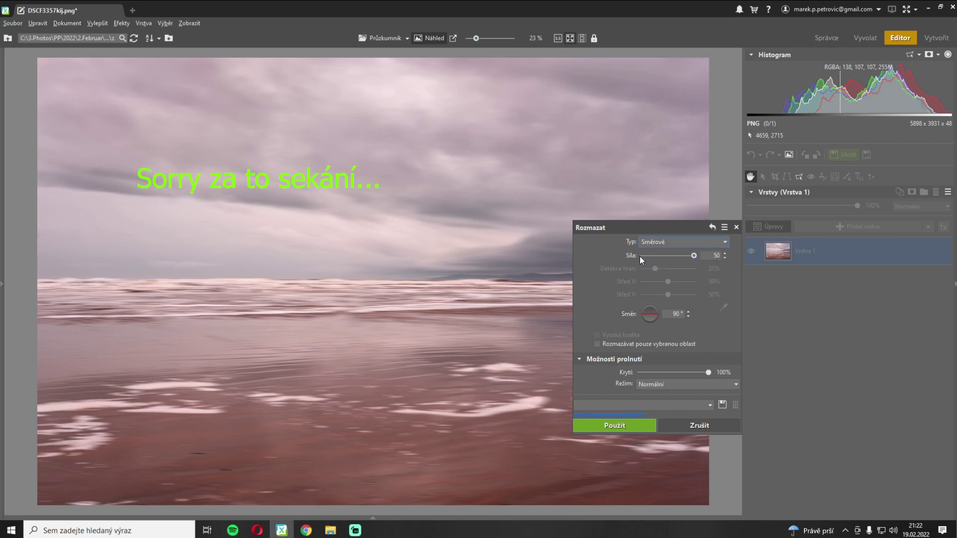
drag(639, 256, 686, 255)
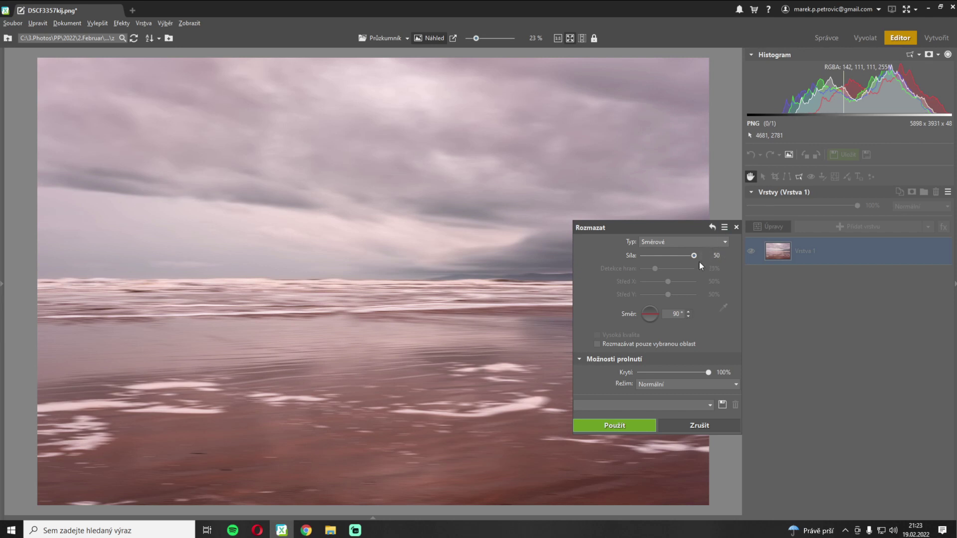
key(Return)
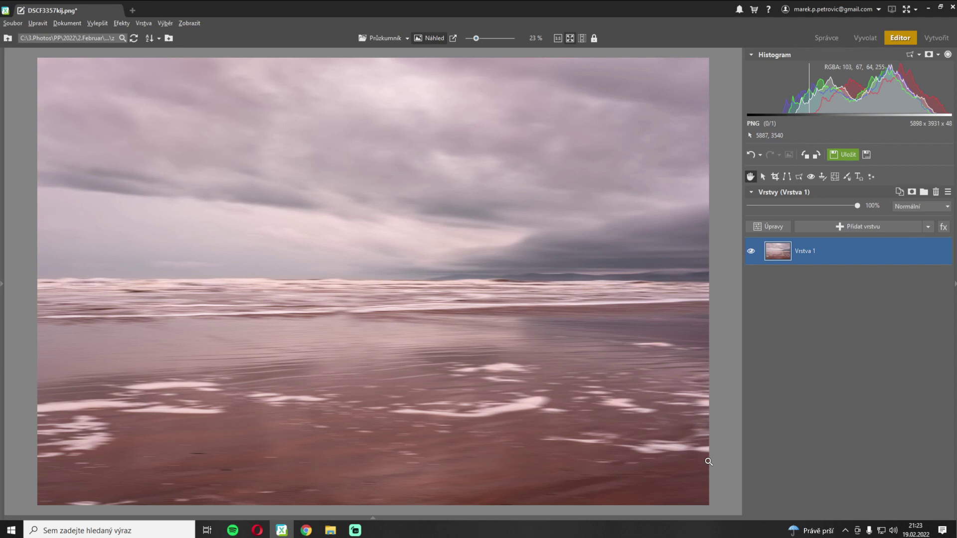
Reapply the directional blur with strength 50 and direction 90° fourteen more times, checking the number of passes in the undo history
key(ctrl+f)
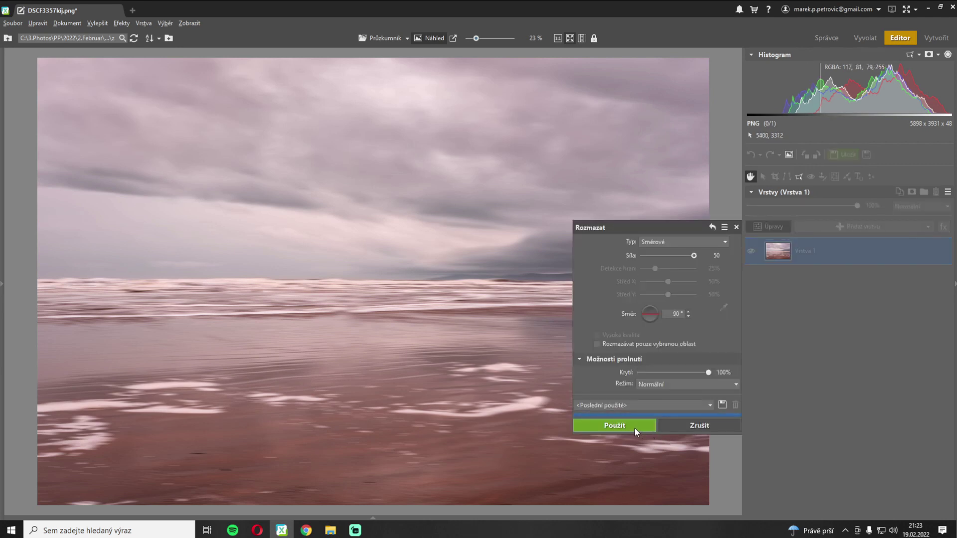
click(614, 425)
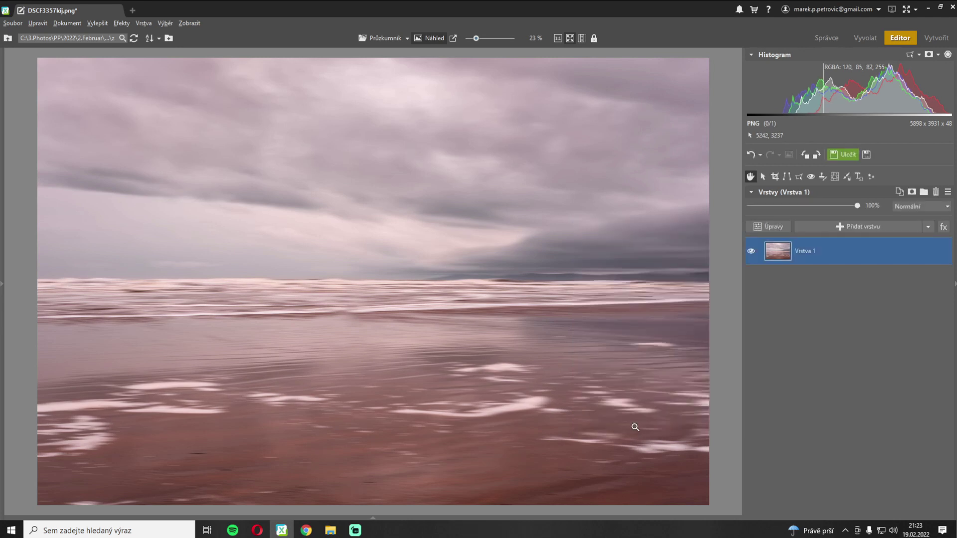
key(ctrl+f)
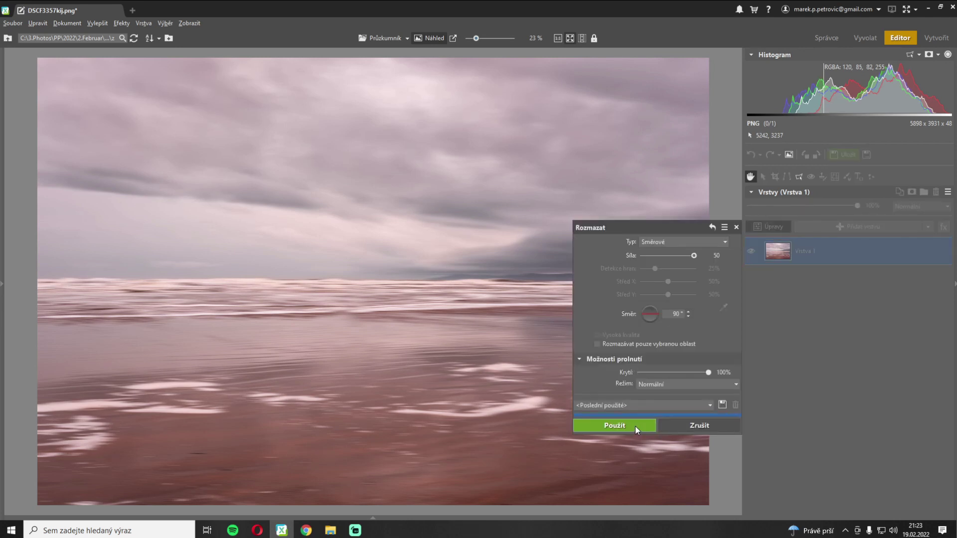
click(635, 426)
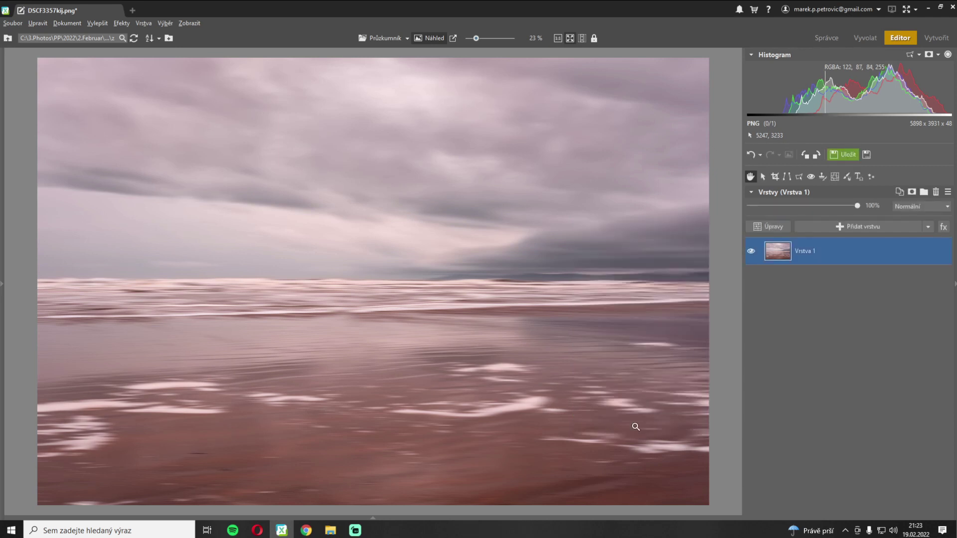
key(ctrl+f)
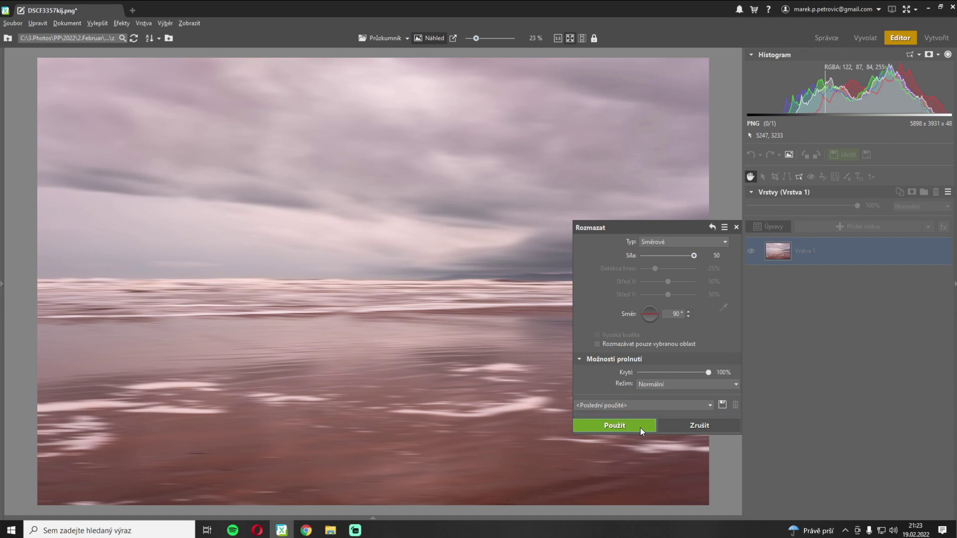
click(641, 427)
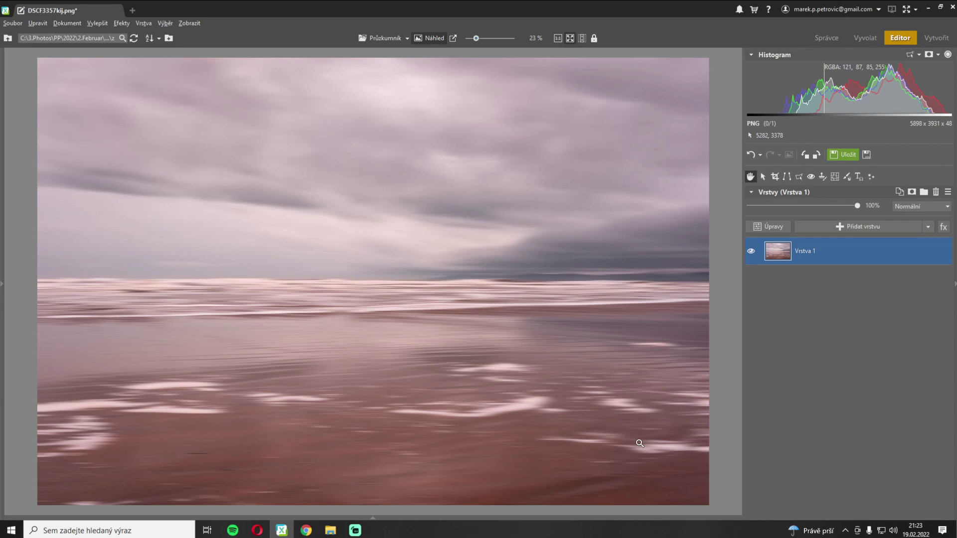
key(ctrl+f)
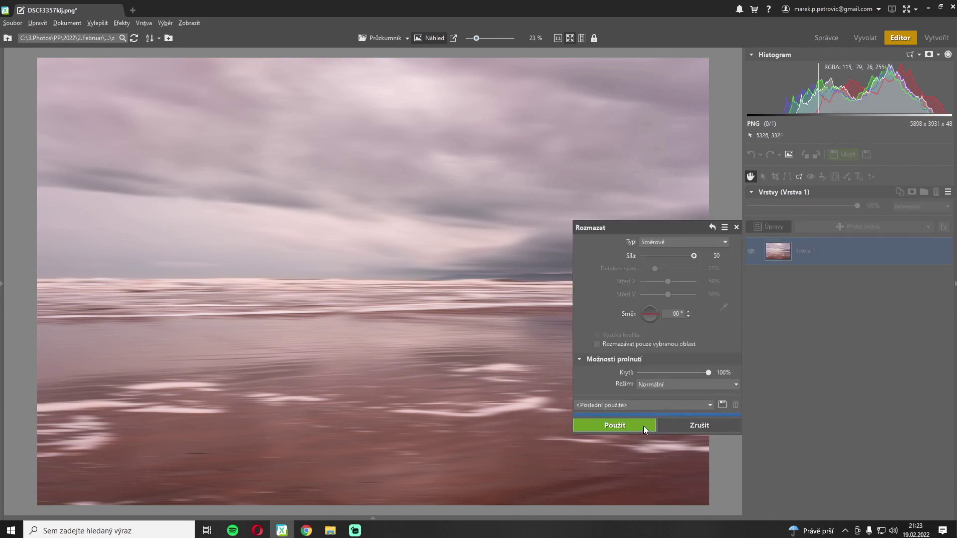
click(643, 426)
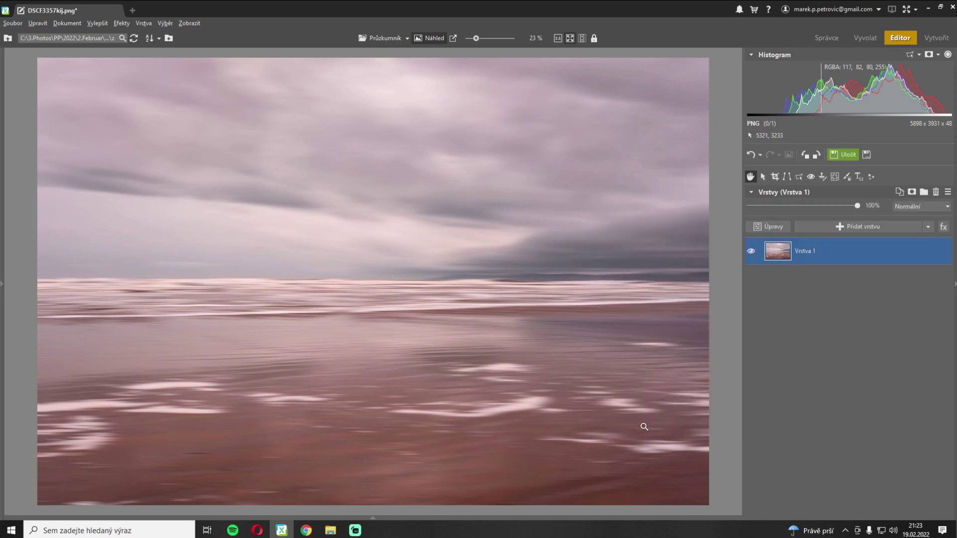
key(ctrl+f)
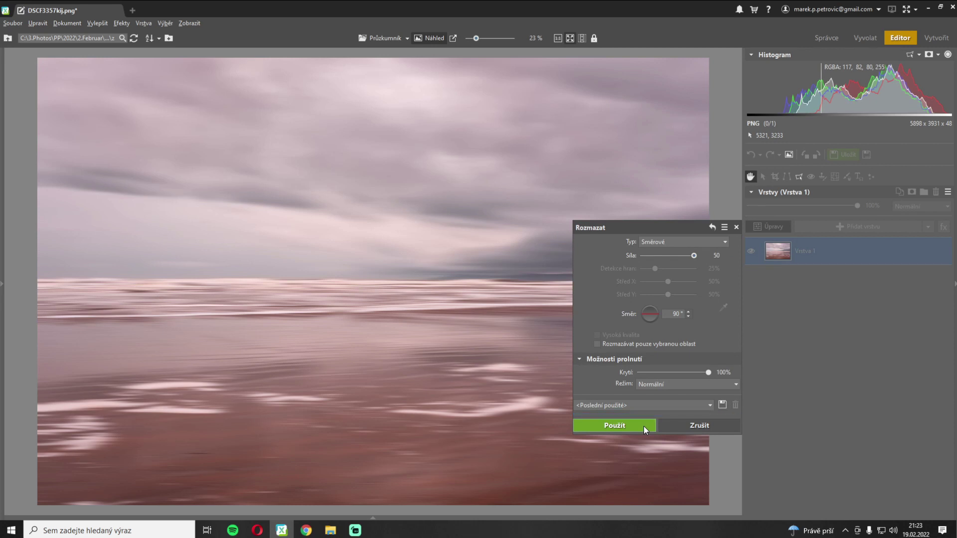
click(644, 428)
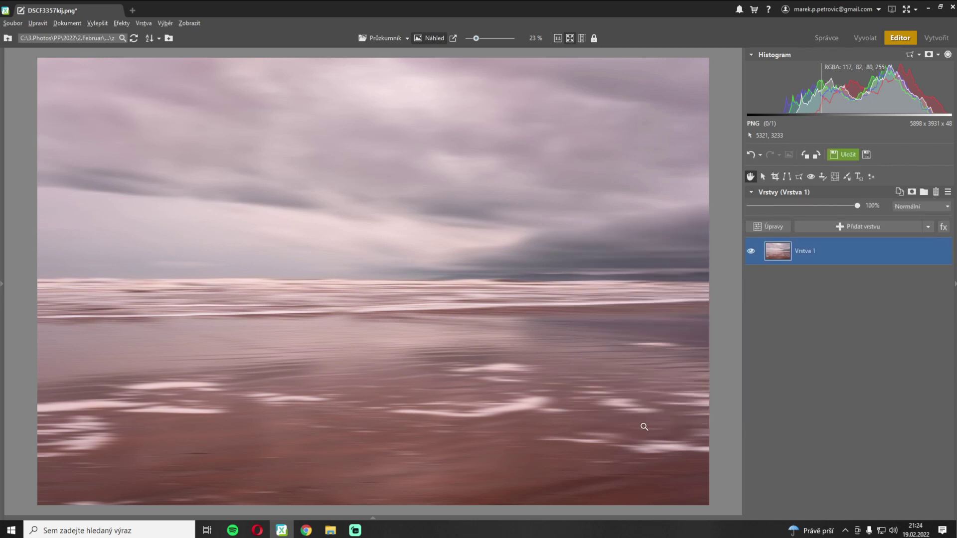
key(ctrl+f)
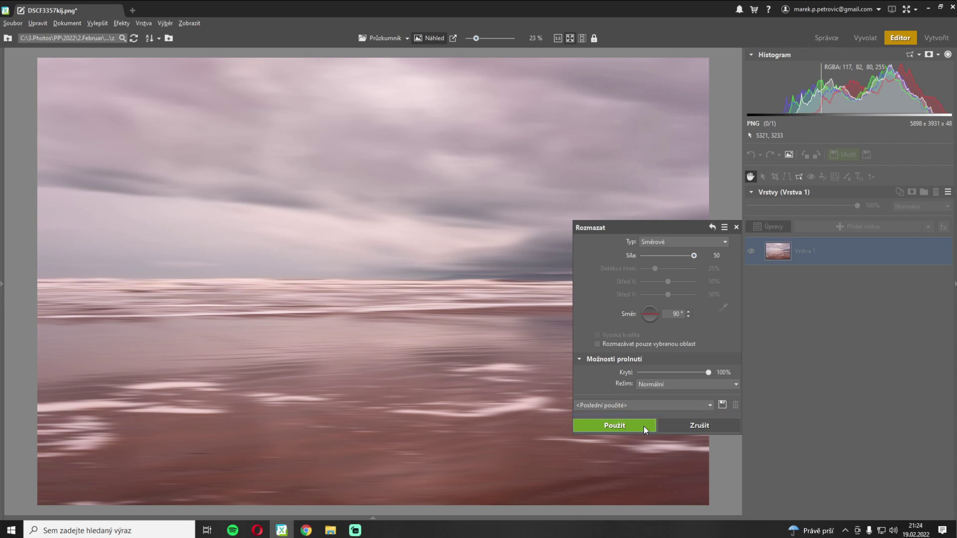
click(643, 426)
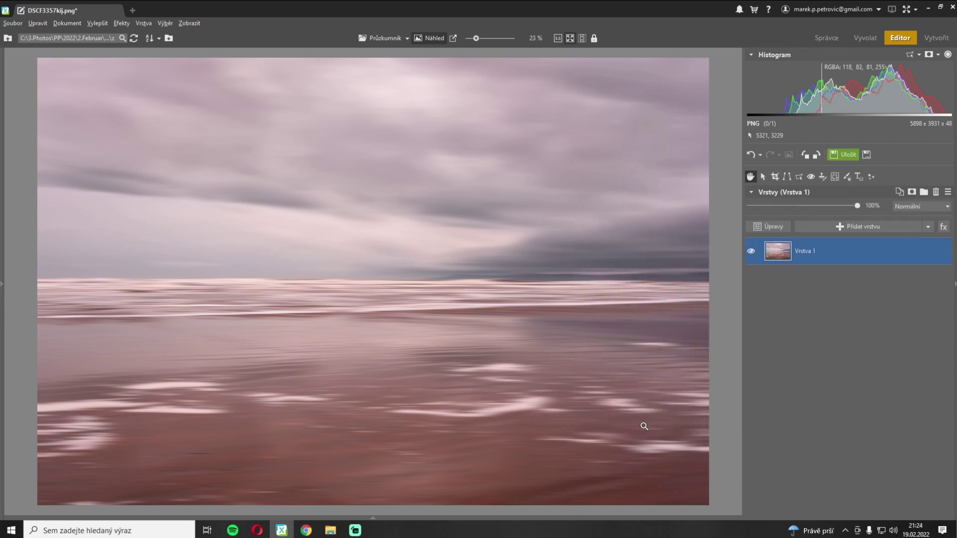
key(ctrl+f)
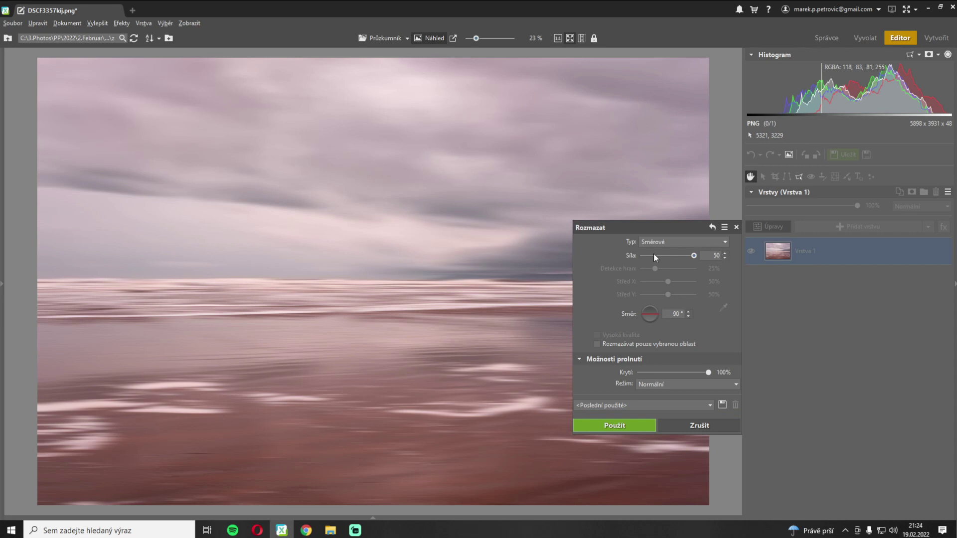
click(725, 253)
click(630, 424)
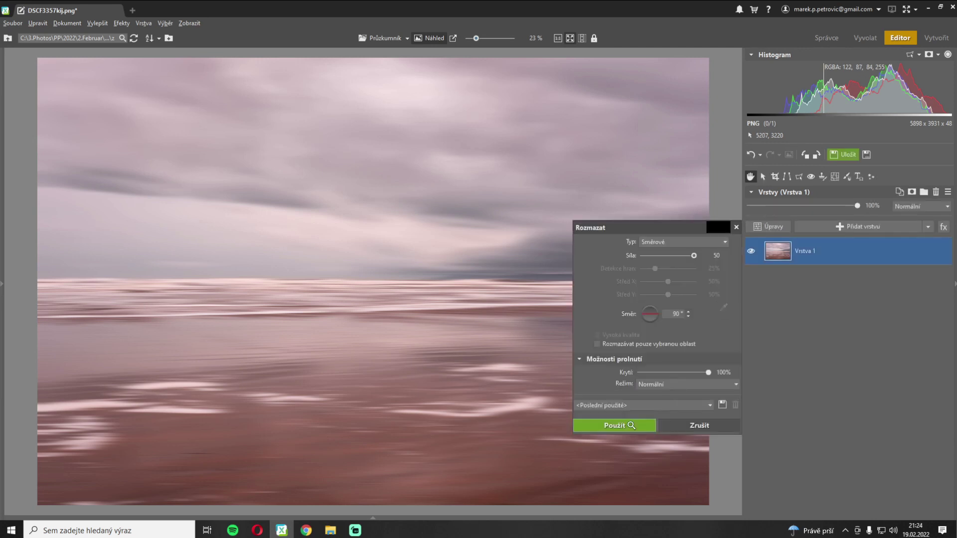
click(638, 426)
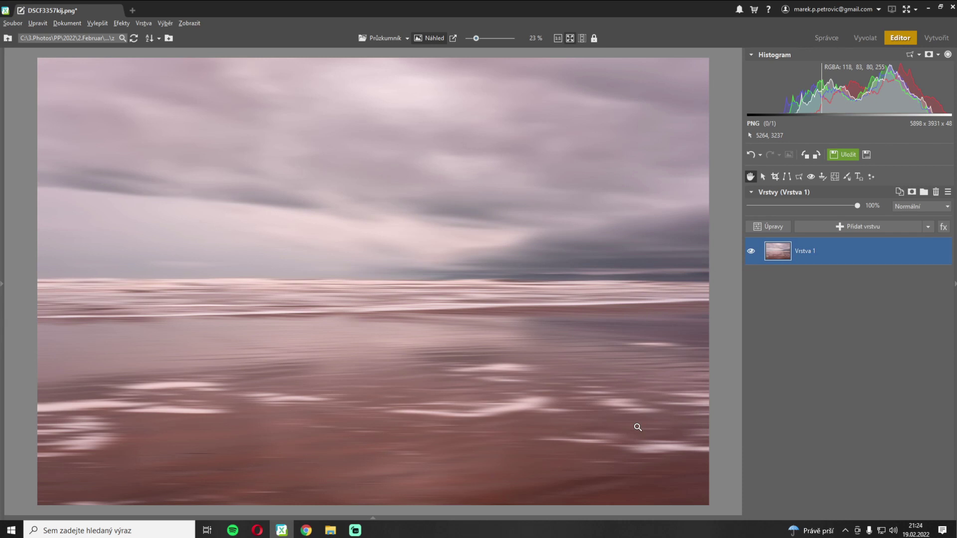
key(ctrl+f)
click(636, 427)
key(ctrl+f)
click(636, 427)
key(ctrl+f)
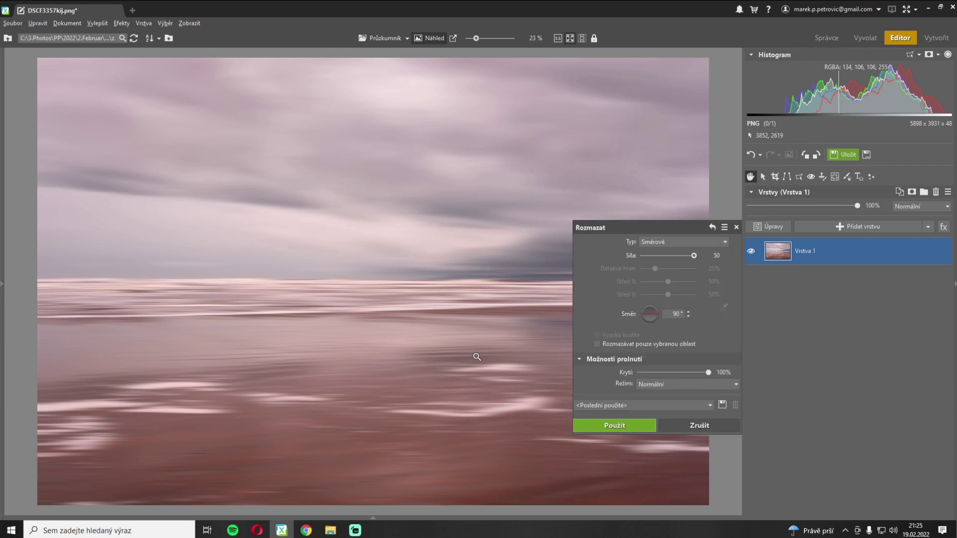
click(639, 425)
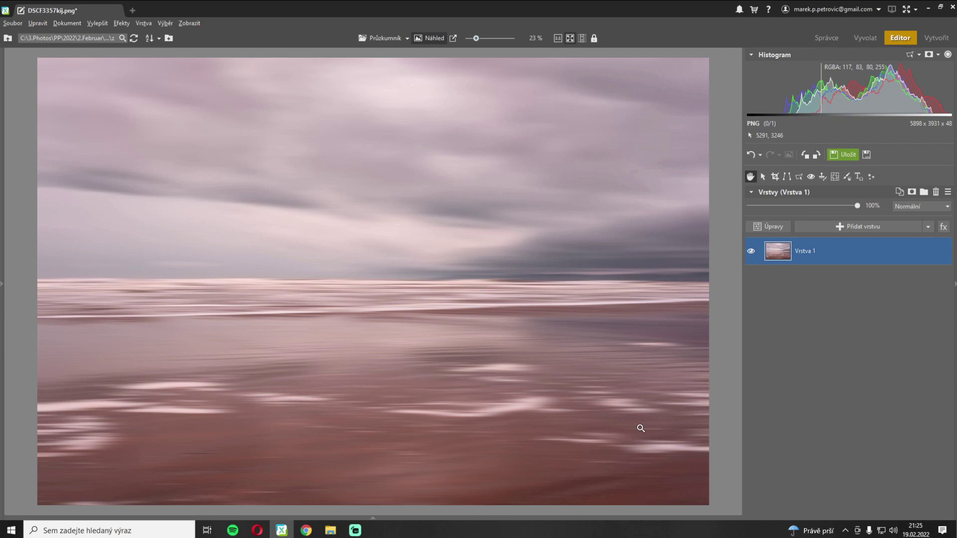
key(ctrl+f)
click(642, 426)
key(ctrl+f)
click(641, 426)
key(ctrl+f)
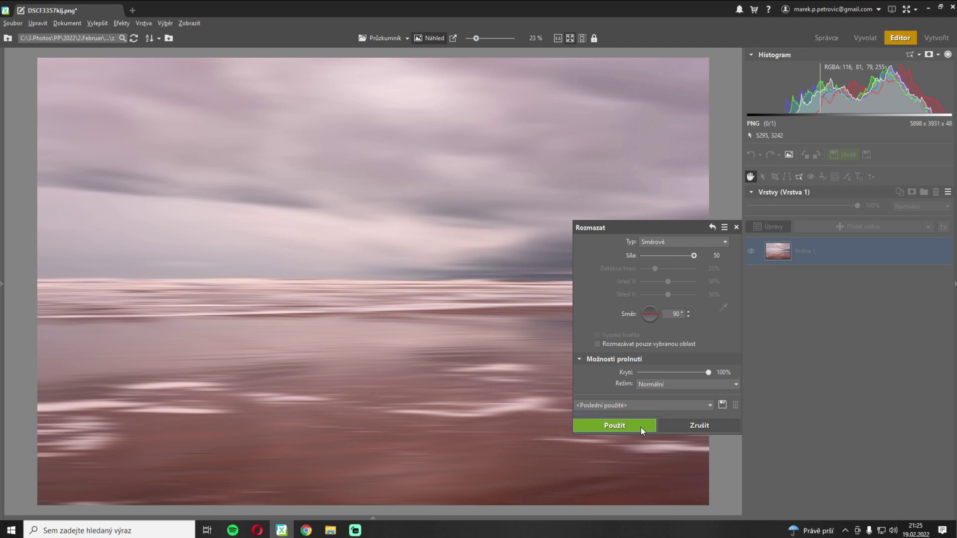
click(640, 427)
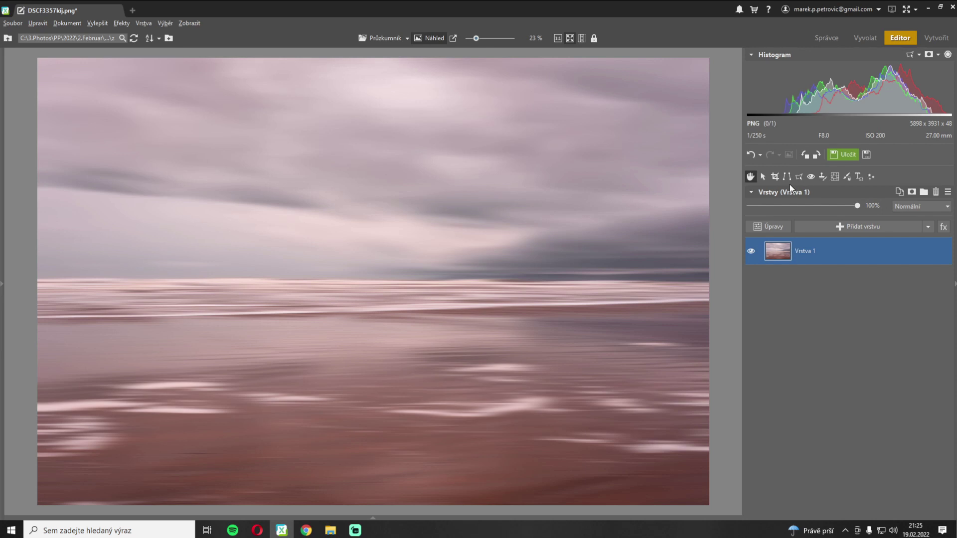
click(761, 155)
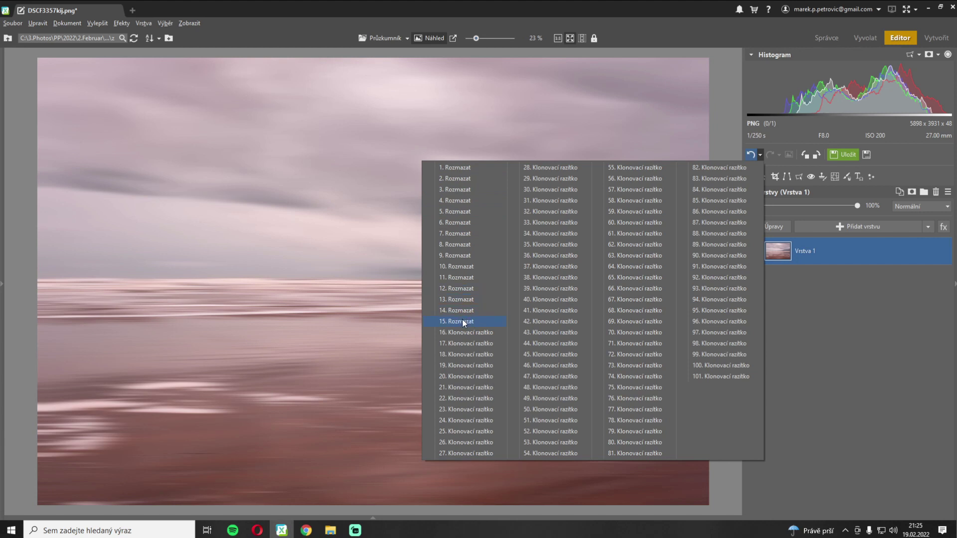
click(866, 313)
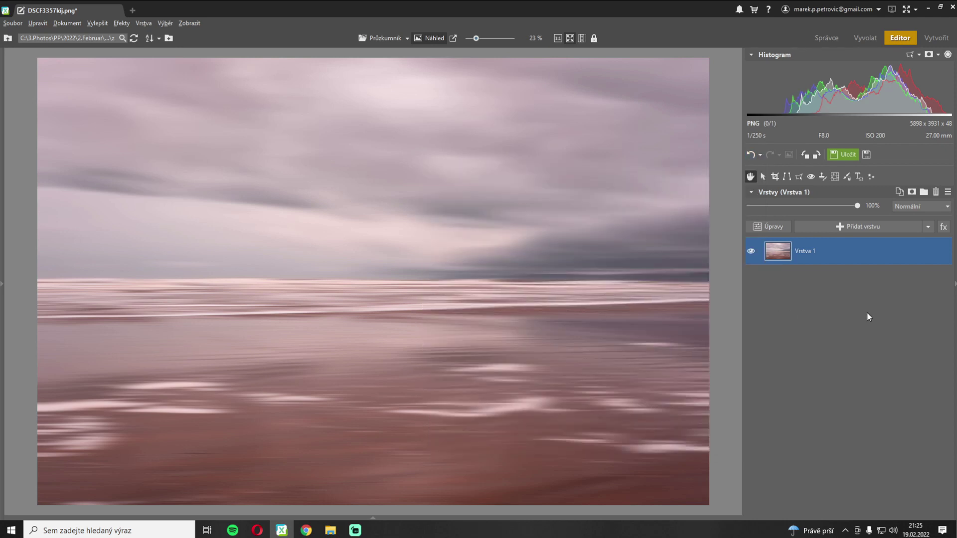
Insert the transparent person-and-dog cutout DSCF3357kij from file as a layer over the blurred background, keep its position and inspect its edges
click(929, 227)
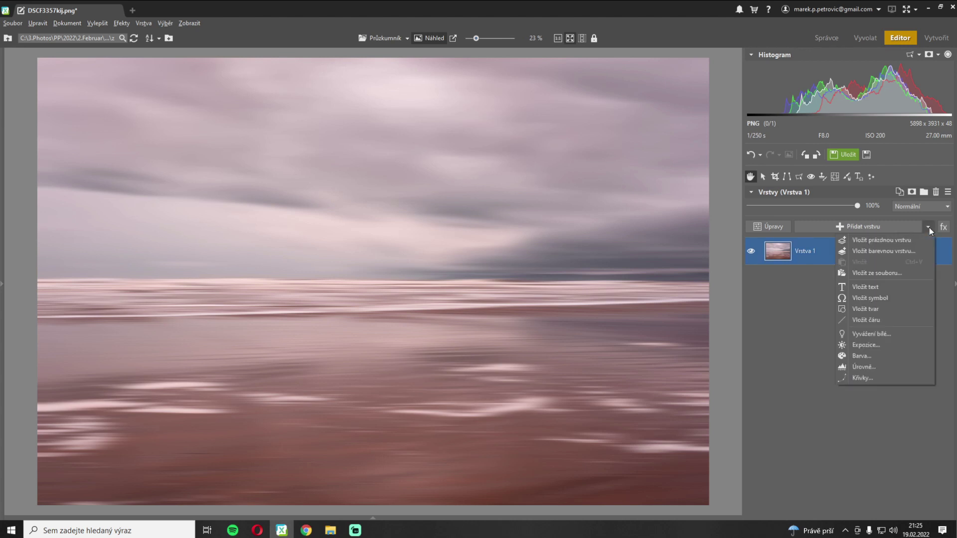
click(877, 273)
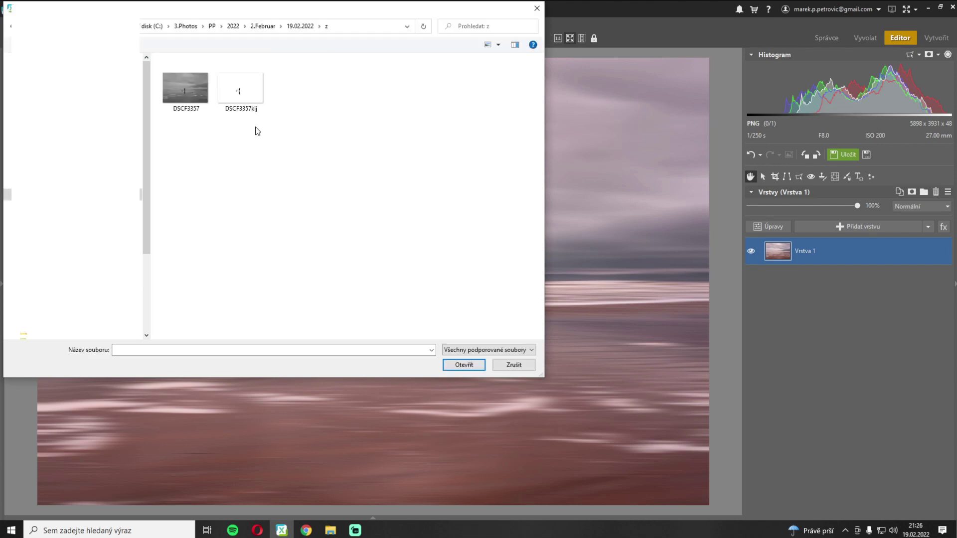
double_click(242, 91)
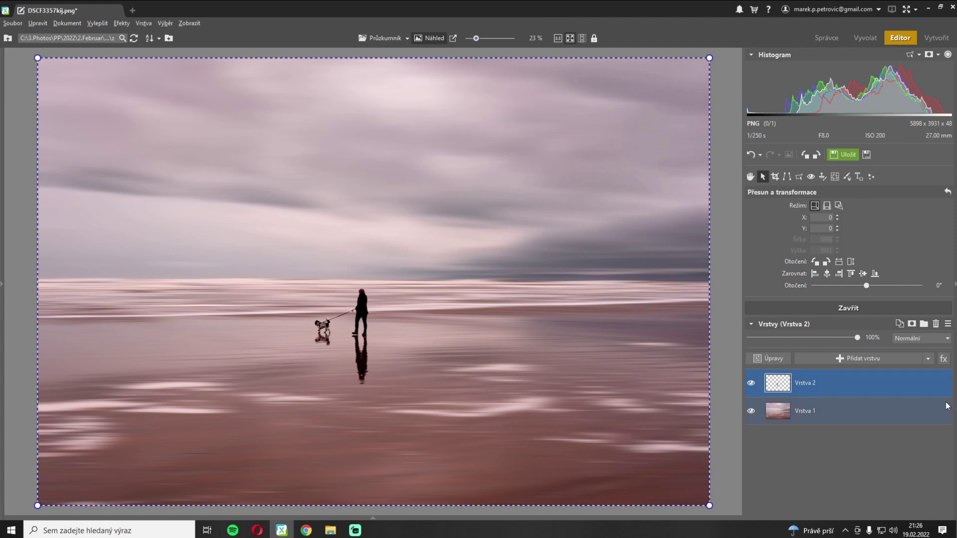
click(848, 308)
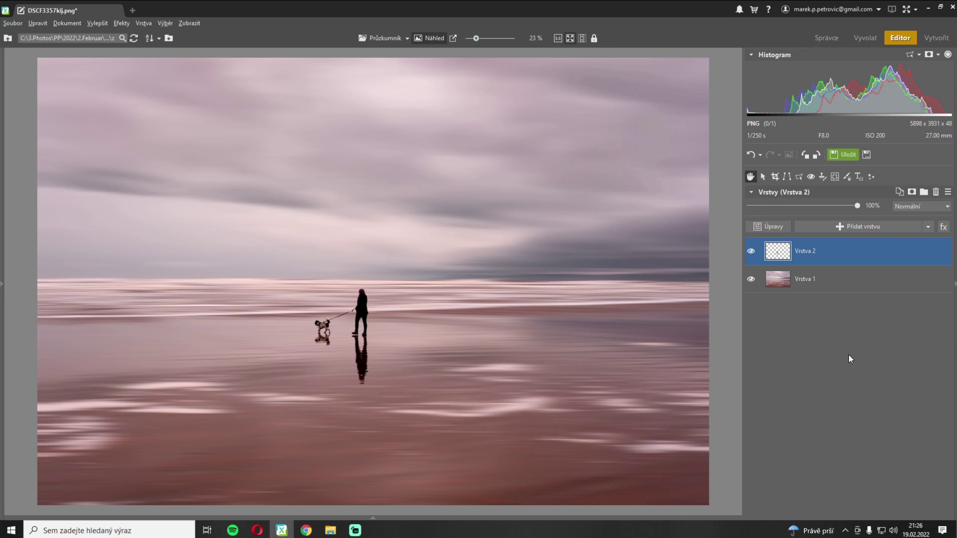
scroll(344, 324, up, 5)
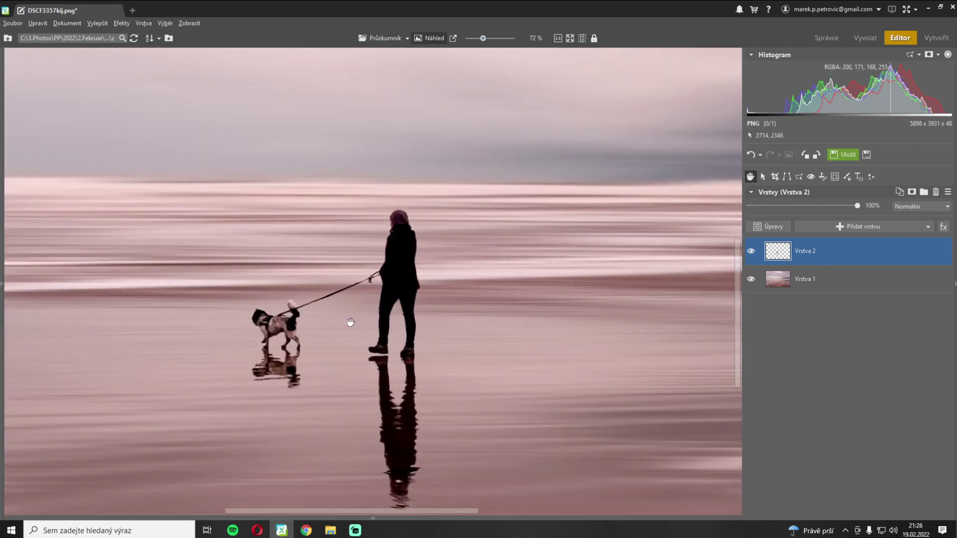
mouse_move(734, 279)
mouse_down()
mouse_move(740, 316)
mouse_move(736, 292)
mouse_up()
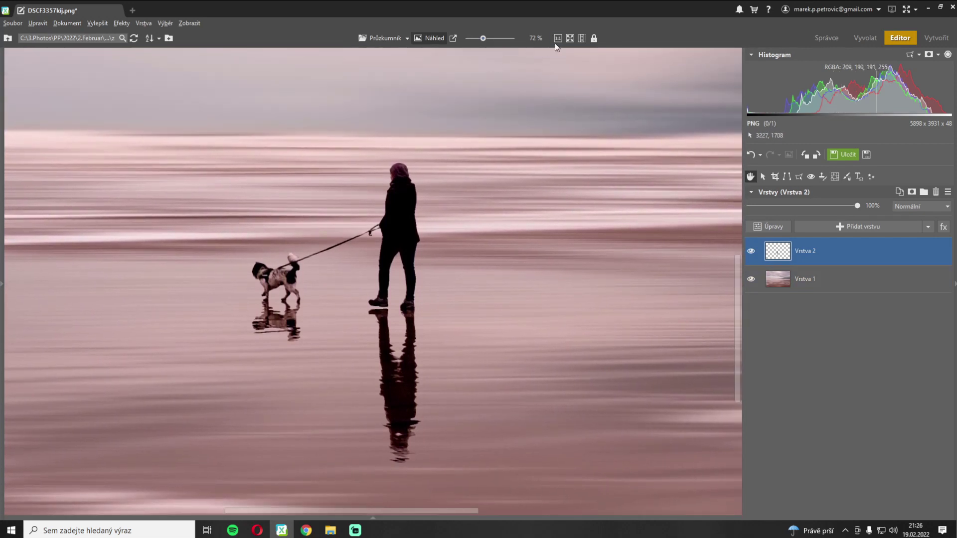
click(570, 38)
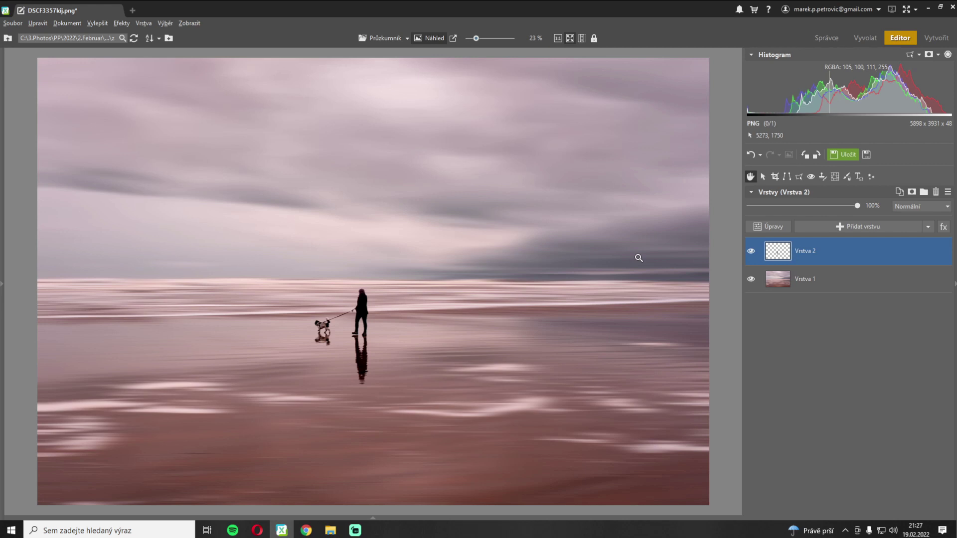
Merge the cutout layer with the blurred background and save the composite as the JPEG image DSCF3357h.jpg
right_click(878, 251)
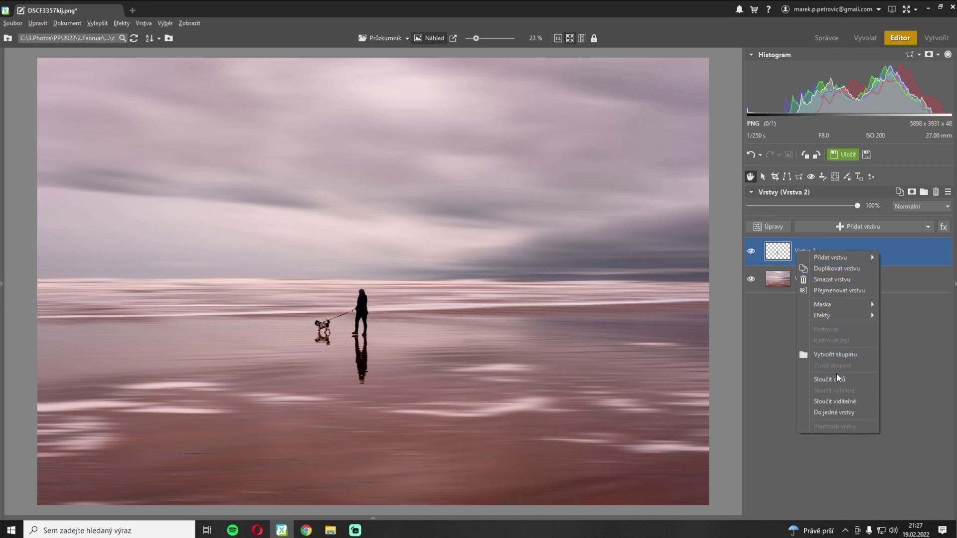
key(Escape)
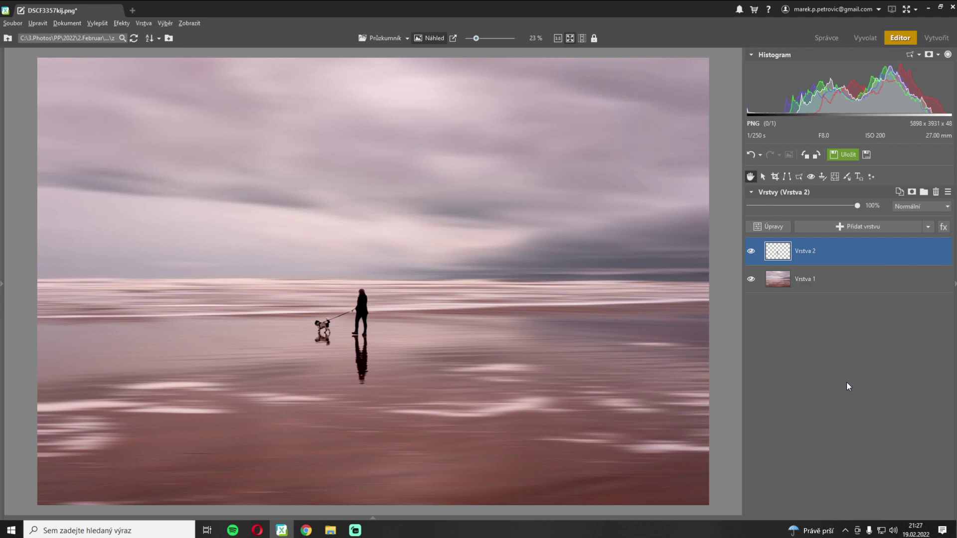
click(866, 155)
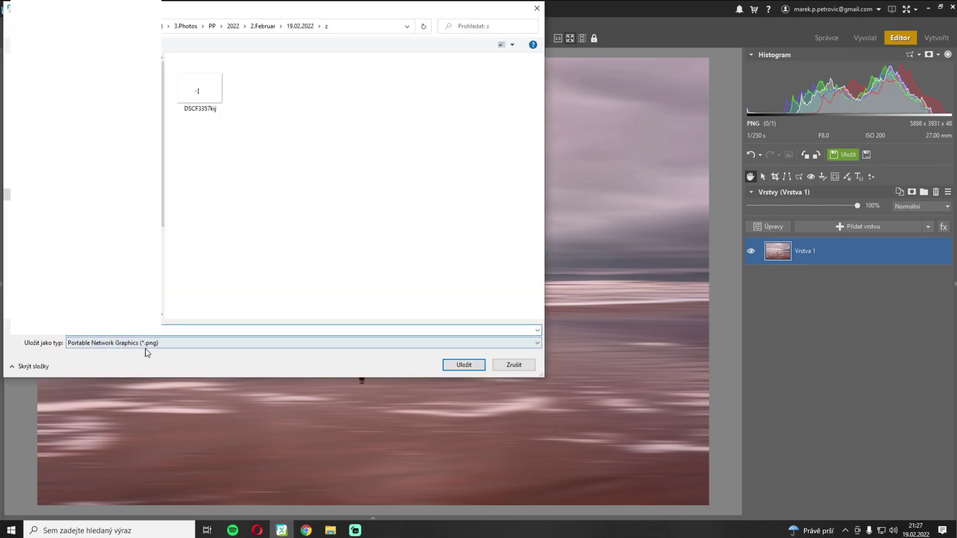
click(146, 349)
click(137, 355)
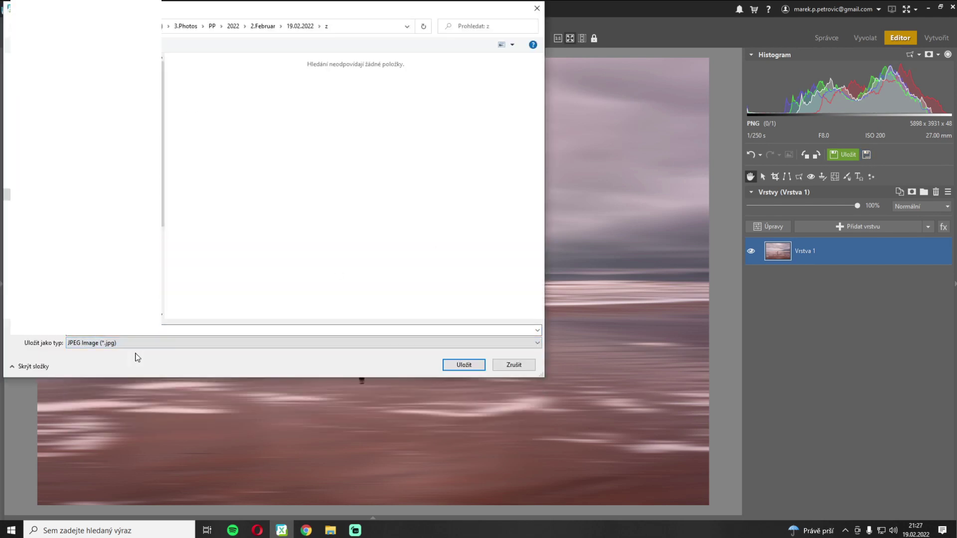
click(464, 365)
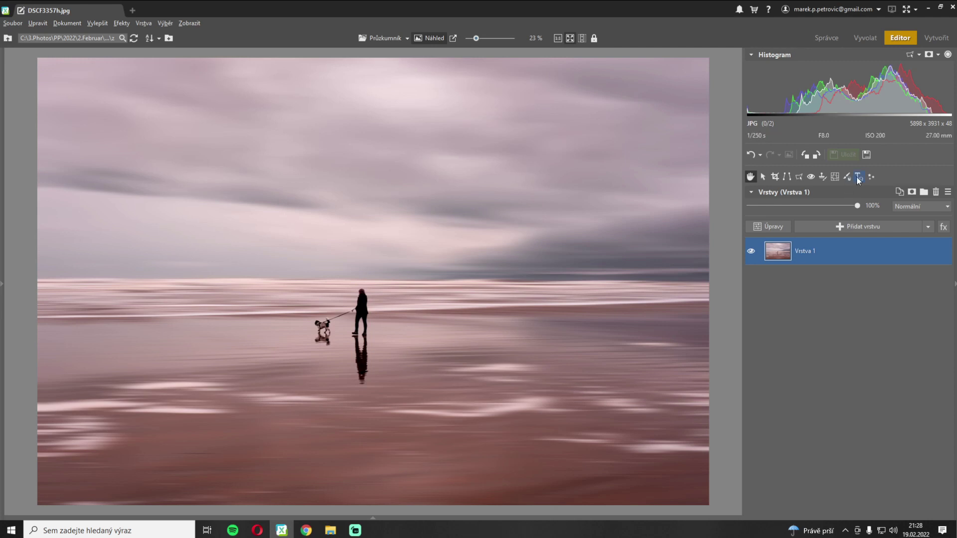
Switch to the Develop module and draw a large elliptical radial filter covering most of the photo, roughly centred just above the walking person
click(859, 40)
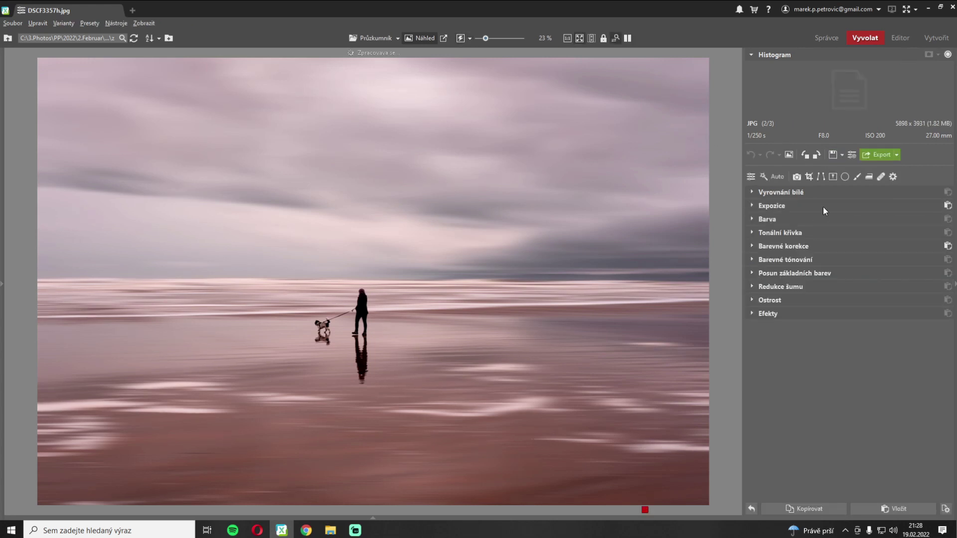
click(845, 177)
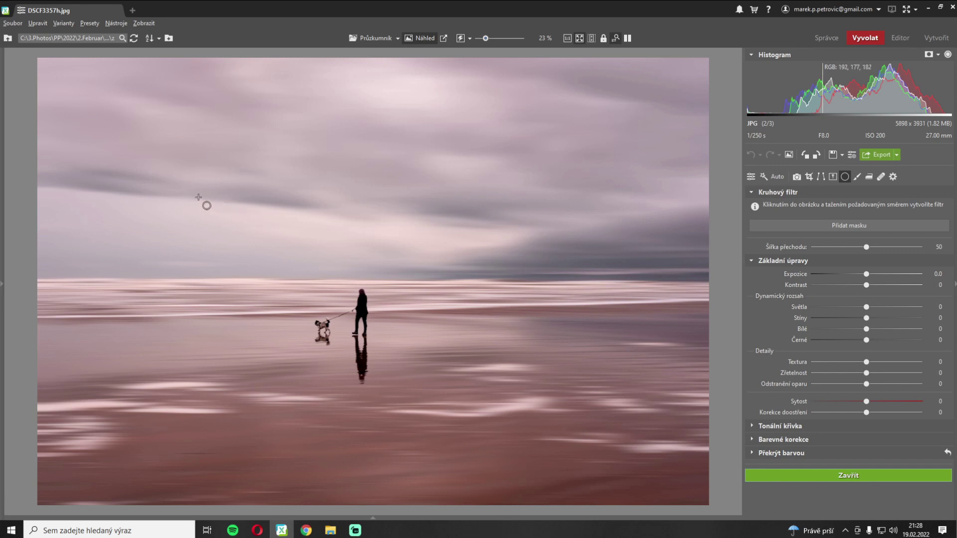
drag(198, 199, 457, 370)
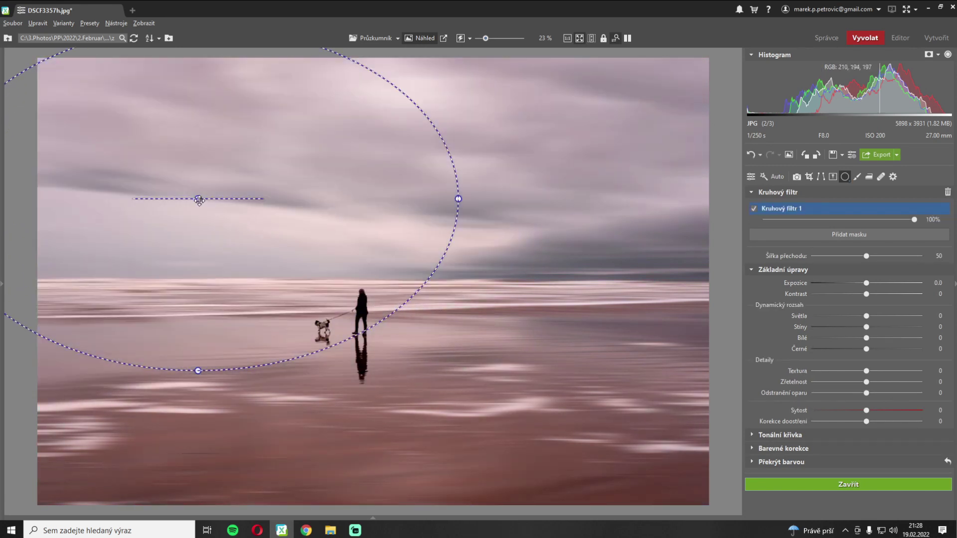
drag(198, 199, 351, 279)
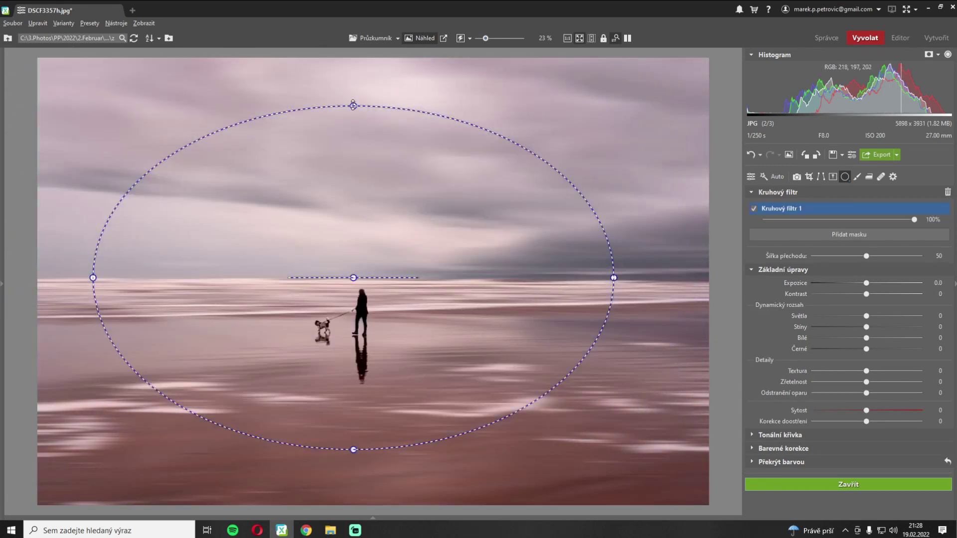
drag(354, 106, 354, 83)
drag(613, 277, 631, 278)
drag(355, 278, 384, 283)
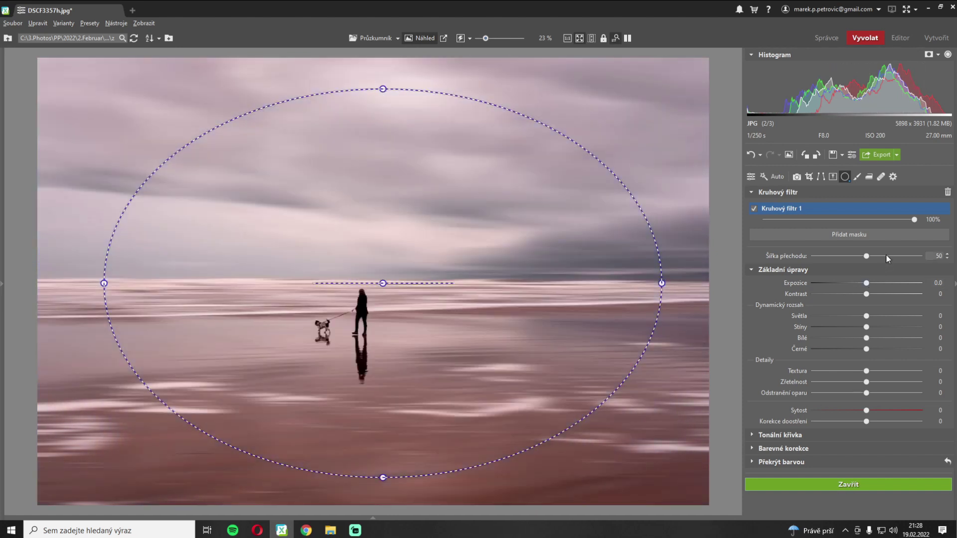
Set the radial filter's transition width to 97 and exposure to -1.2, and invert its mask to darken the photo's edges
click(917, 256)
drag(866, 283, 850, 284)
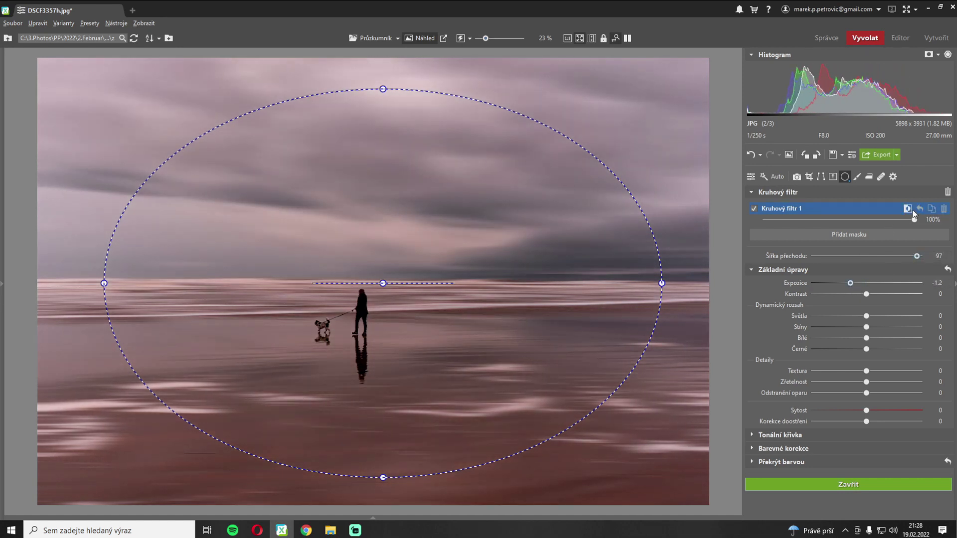
click(907, 209)
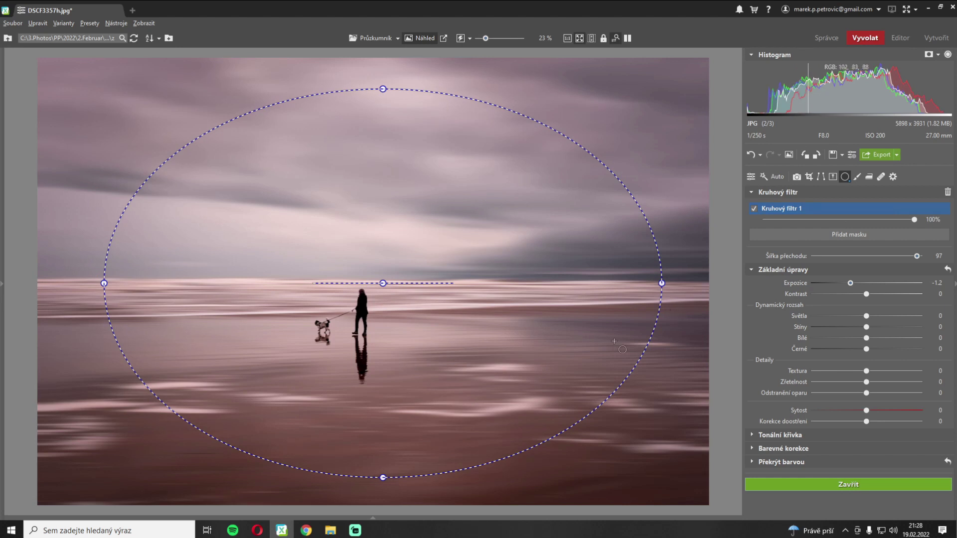
Reshape the radial filter into a wider, flatter ellipse reaching nearly both side edges, centre it near the person's head, and close the filter
drag(383, 478, 377, 454)
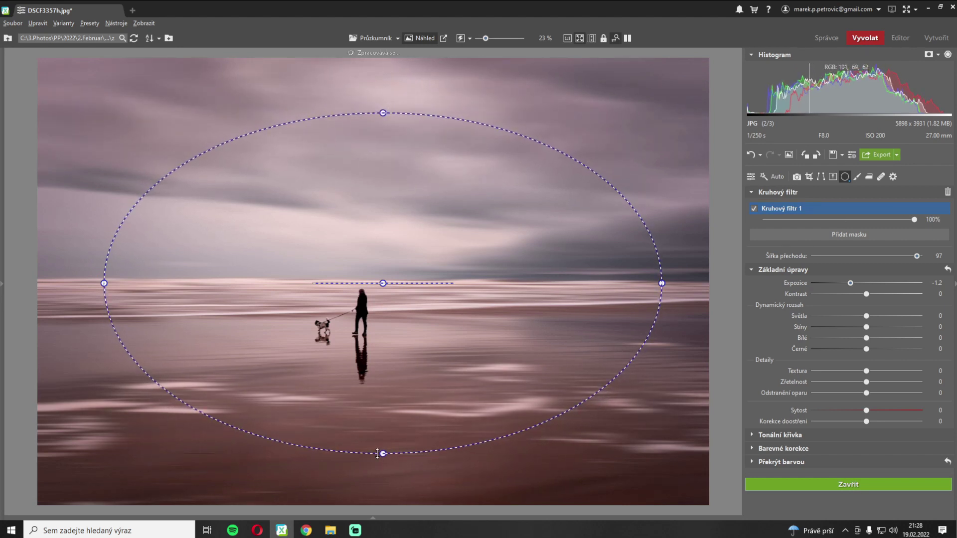
drag(104, 283, 55, 284)
drag(382, 283, 371, 292)
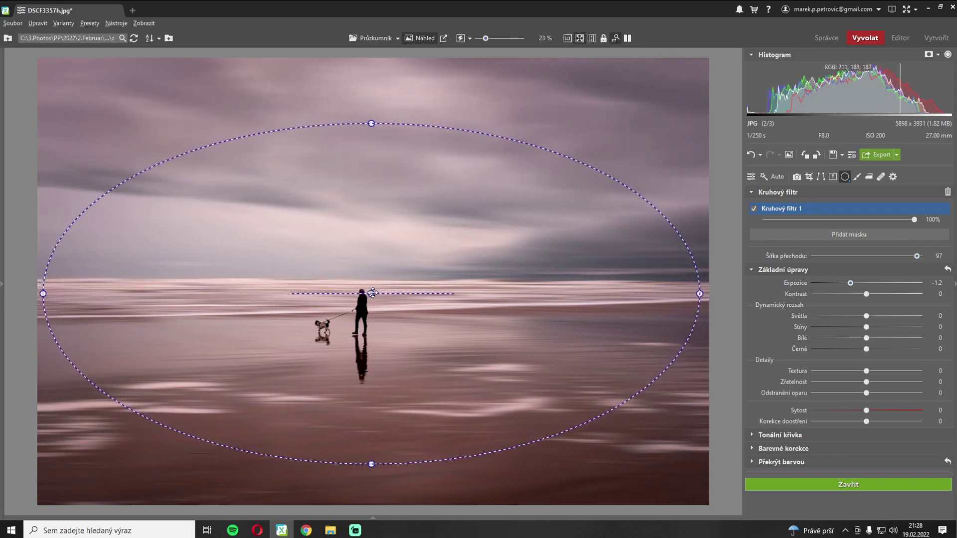
drag(365, 163, 366, 173)
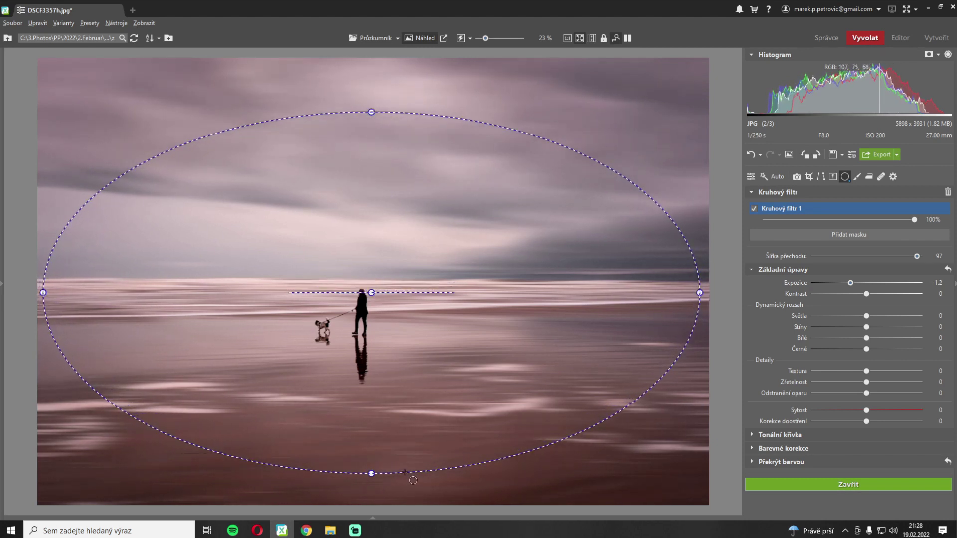
drag(699, 293, 687, 293)
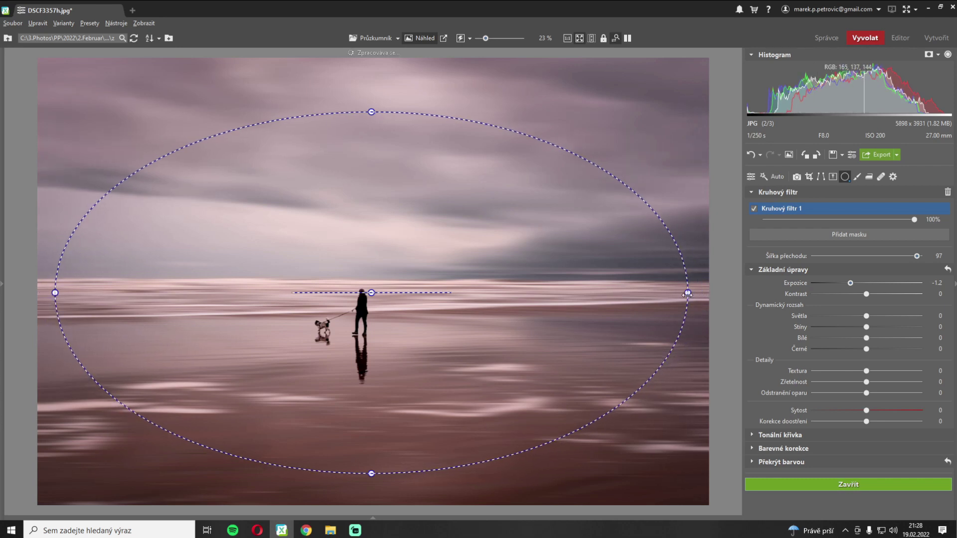
drag(371, 473, 371, 471)
click(873, 484)
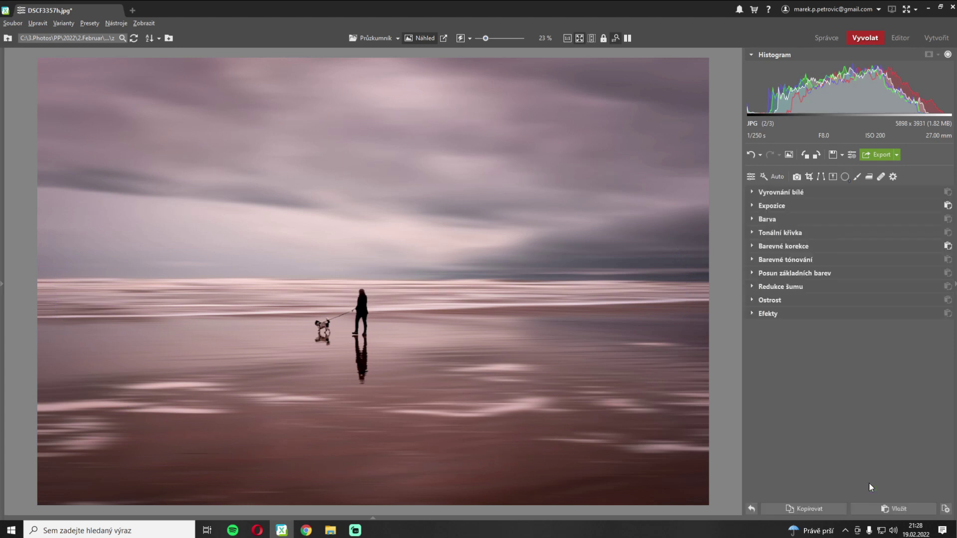